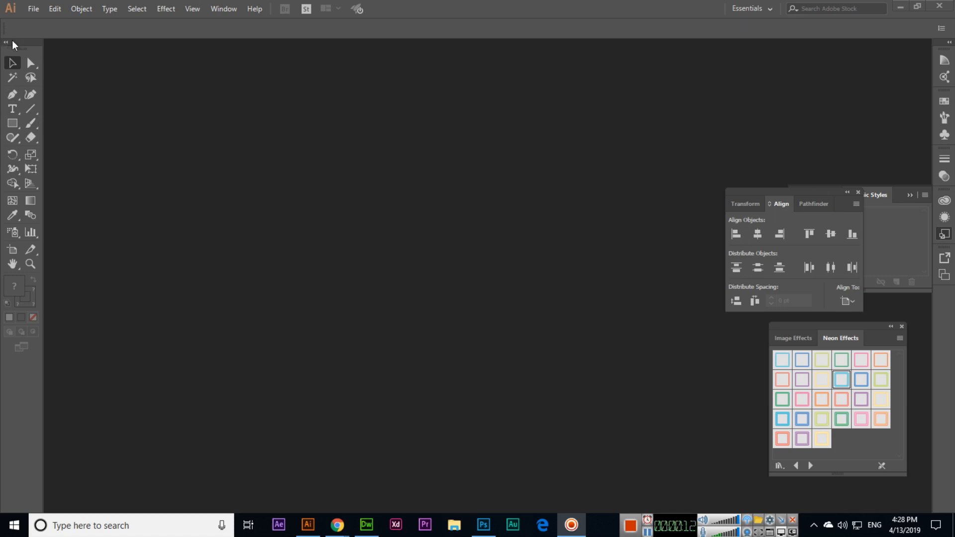
Create a new 792 x 612 pt landscape RGB document named "Sale Banner".
click(33, 9)
click(45, 22)
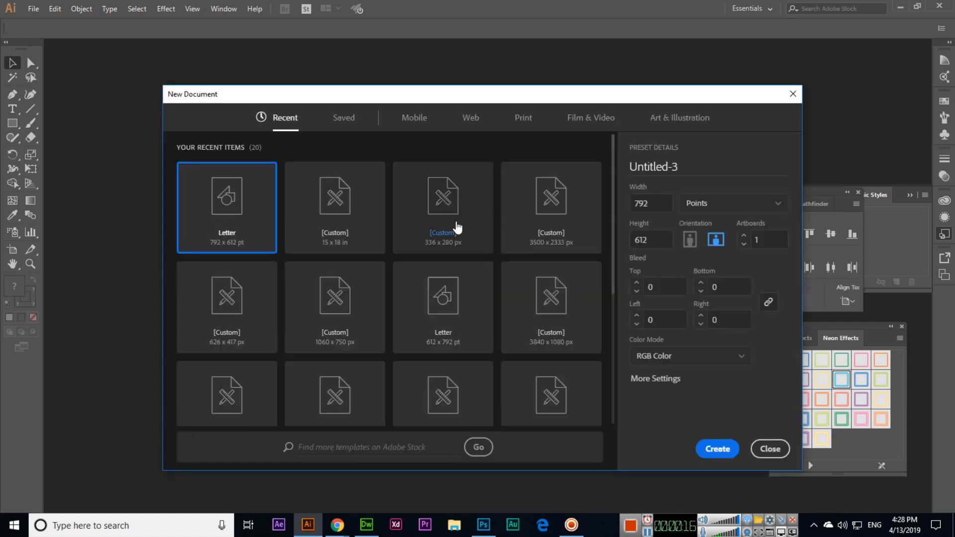
double_click(677, 171)
text(Sale)
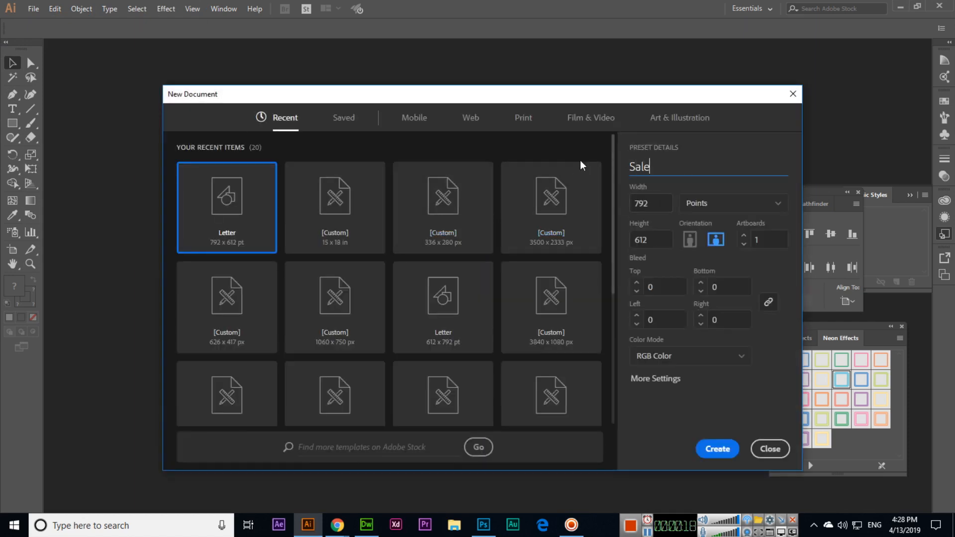
text( BAnner)
key(BackSpace)
key(BackSpace)
key(BackSpace)
key(BackSpace)
key(BackSpace)
text(anner)
click(716, 448)
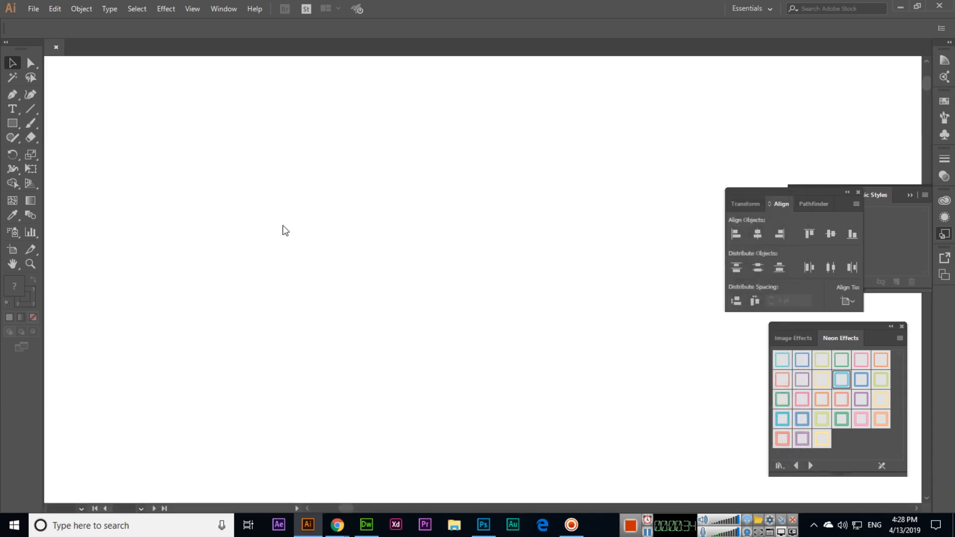
Draw a background rectangle that covers the whole artboard.
key(ctrl+1)
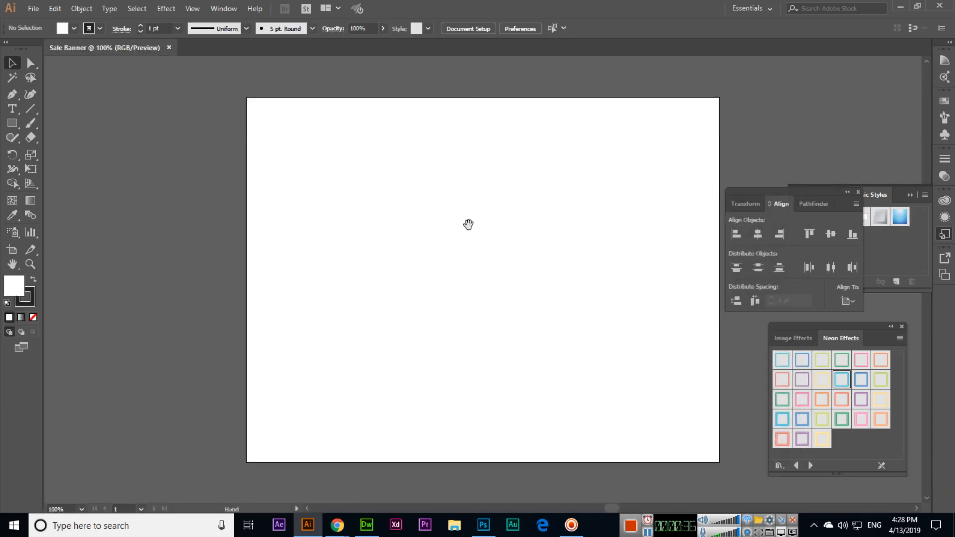
drag(466, 221, 387, 220)
click(13, 124)
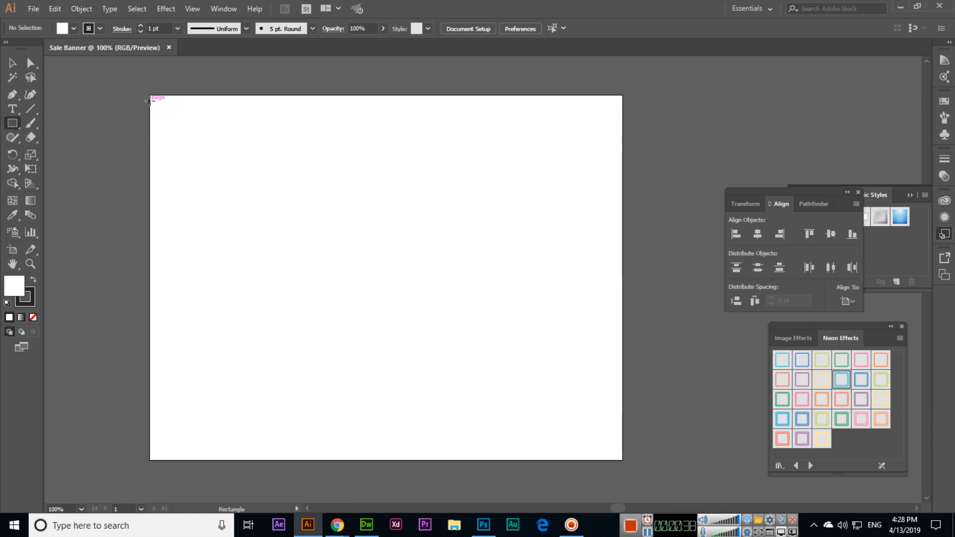
mouse_move(149, 95)
mouse_down()
mouse_move(300, 346)
mouse_move(571, 454)
mouse_move(625, 453)
mouse_move(616, 456)
mouse_up()
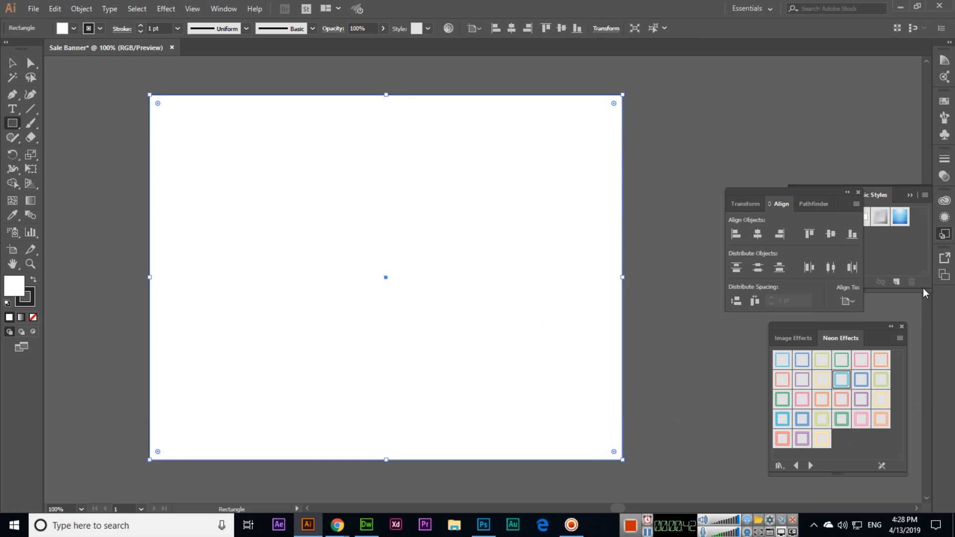
Load the Image Effects graphic style library and apply its blue gradient style to the background rectangle.
click(878, 198)
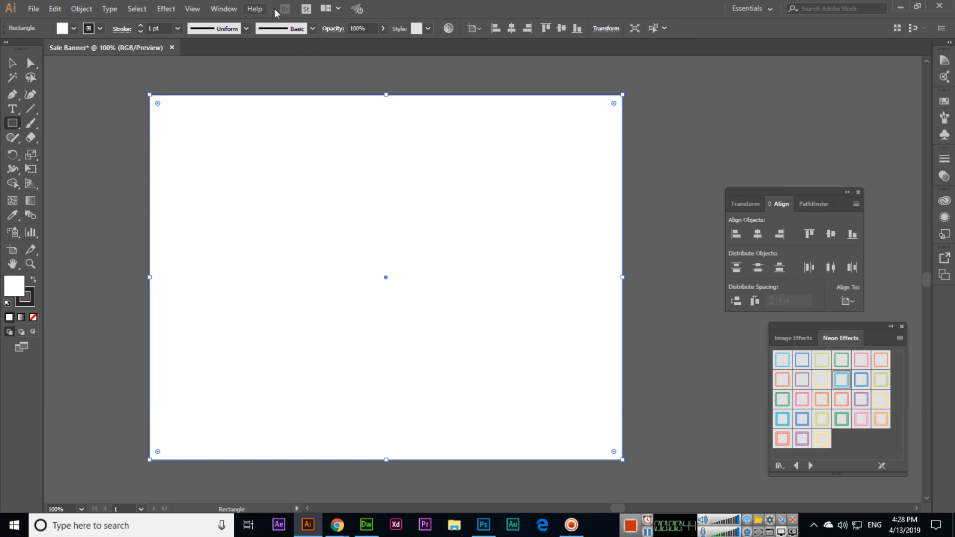
click(223, 9)
click(314, 318)
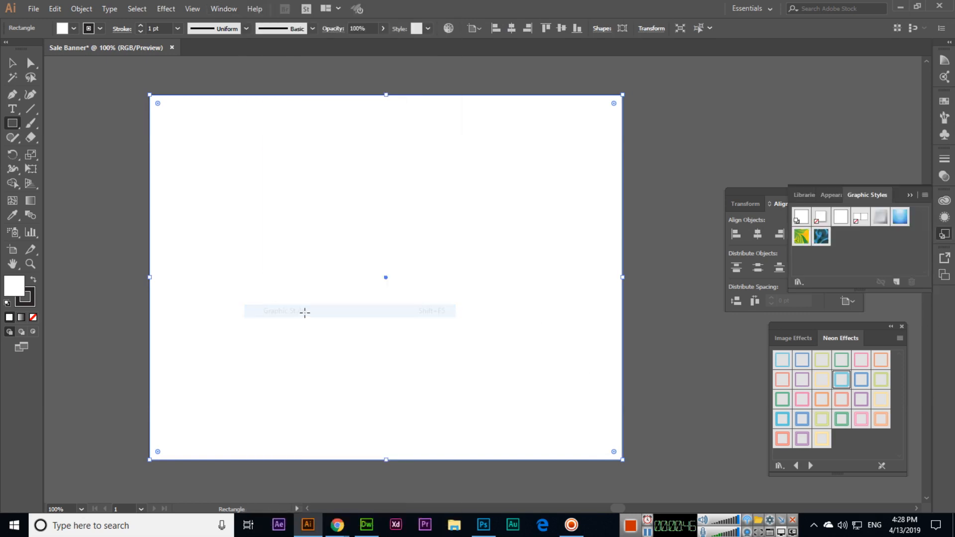
click(924, 195)
mouse_move(848, 412)
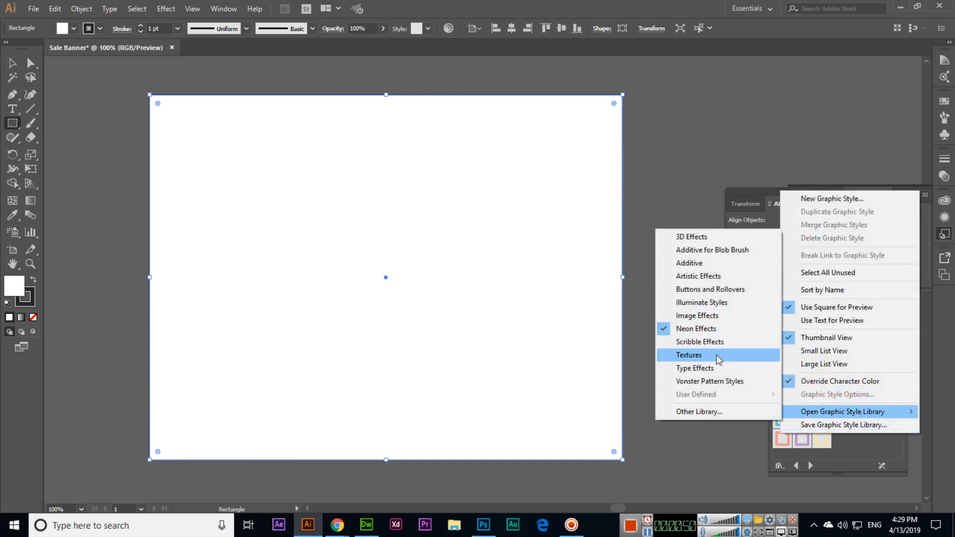
click(731, 451)
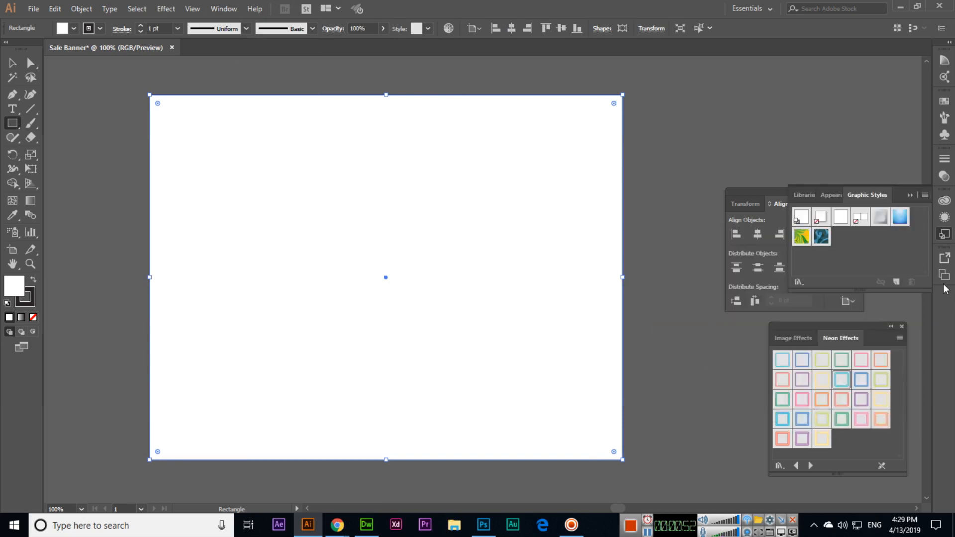
click(924, 195)
mouse_move(845, 412)
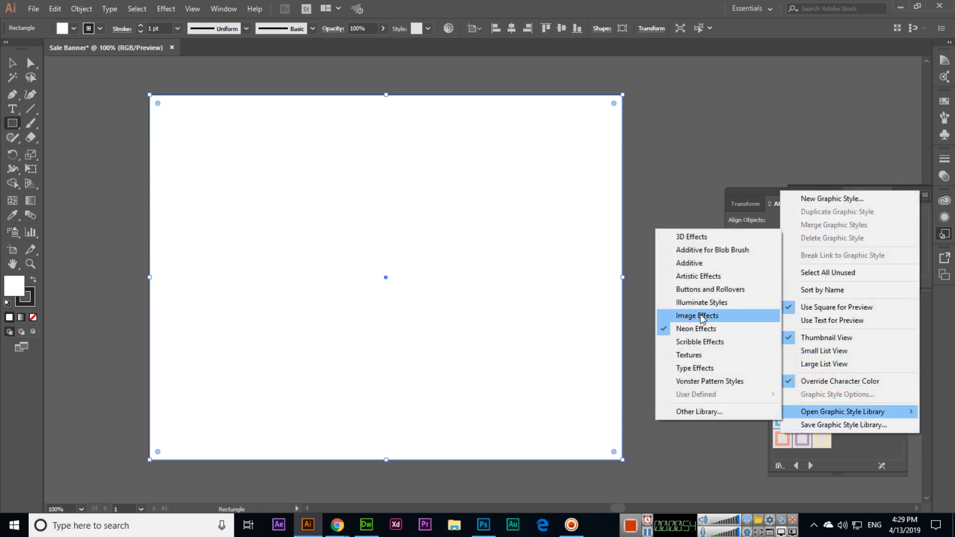
click(702, 317)
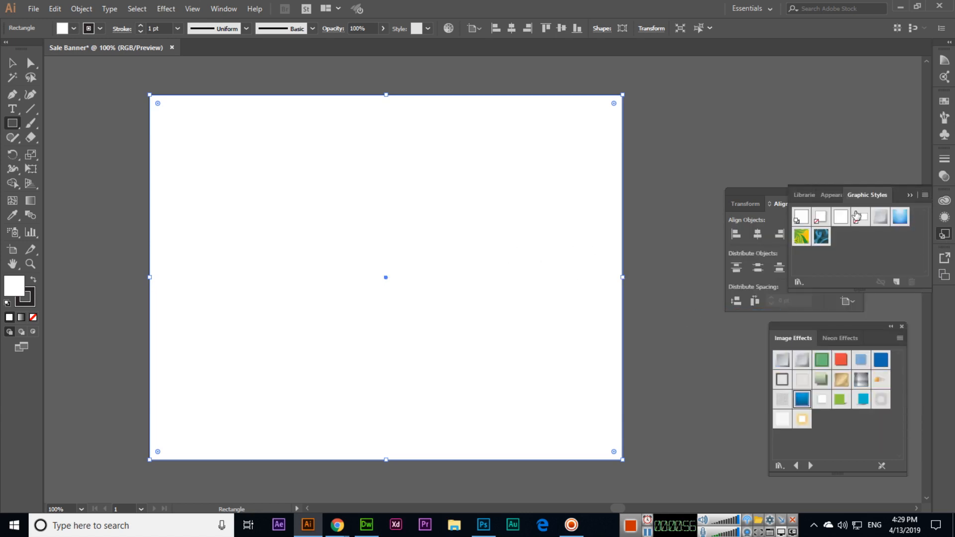
click(801, 399)
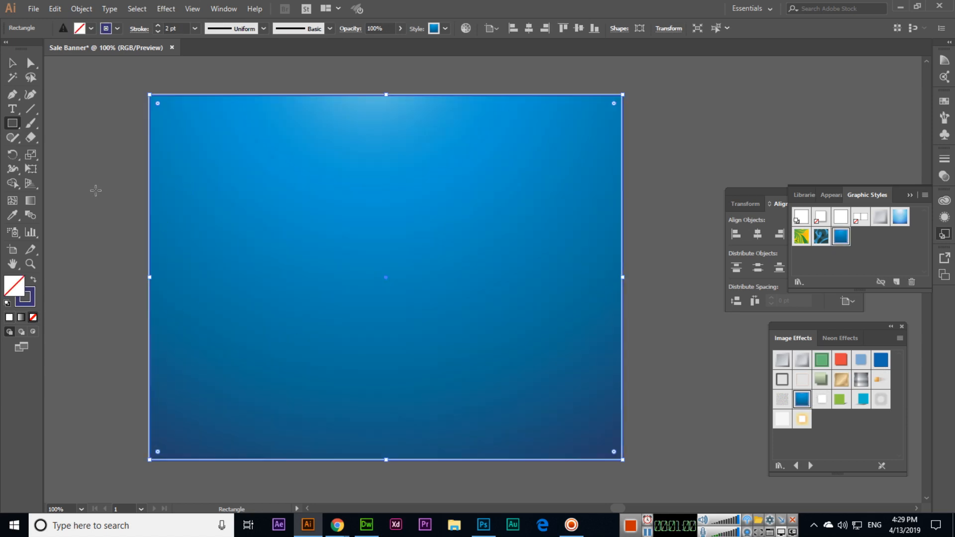
Lock the blue background rectangle.
click(94, 10)
mouse_move(120, 79)
click(271, 79)
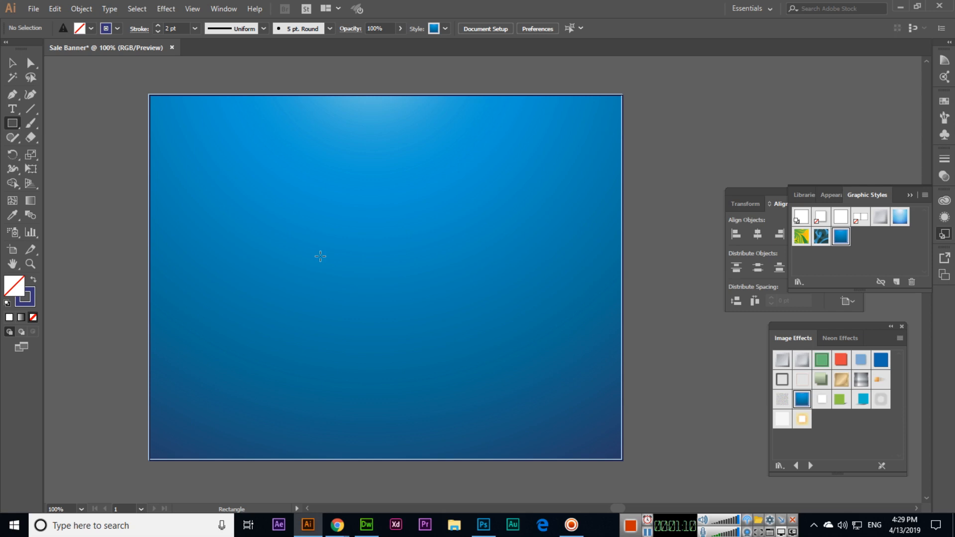
click(13, 63)
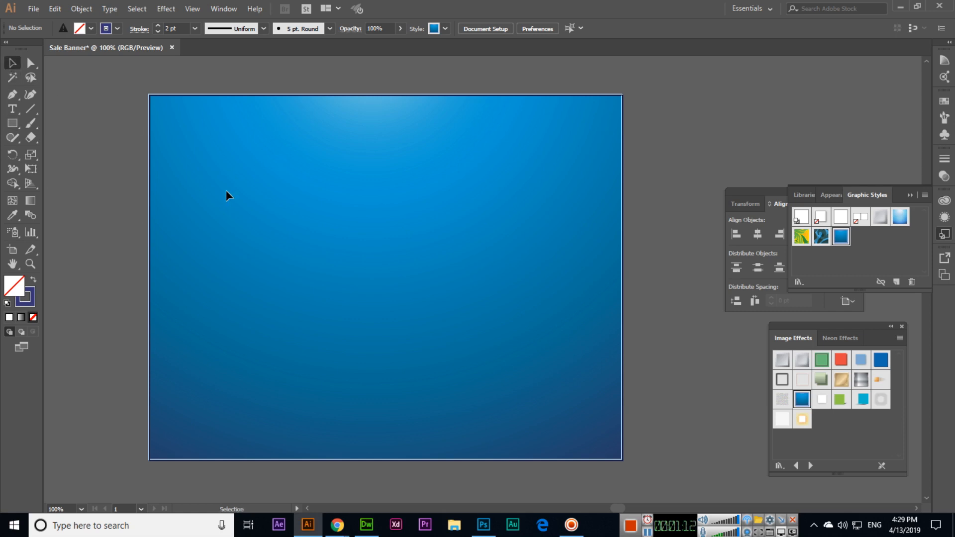
Draw a nearly square rectangle in the left half of the banner.
click(12, 127)
mouse_move(178, 171)
mouse_down()
mouse_move(213, 320)
mouse_move(356, 354)
mouse_up()
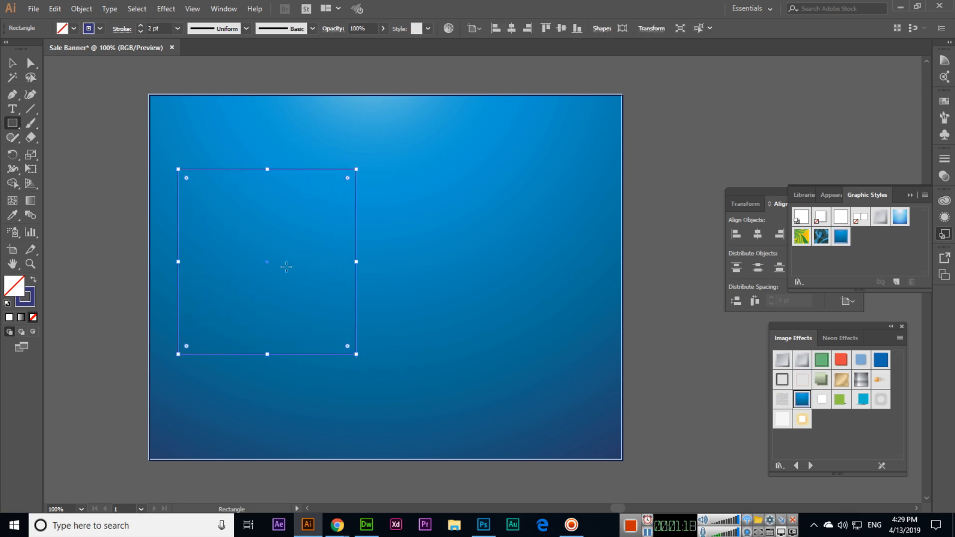
click(12, 63)
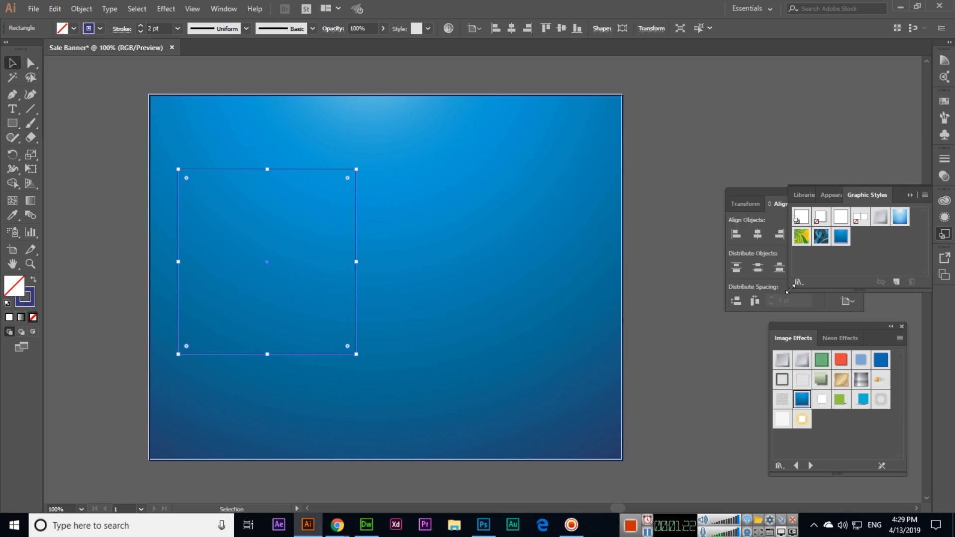
Try several Neon Effects graphic styles on the small rectangle and apply the glowing yellow 10 pt outline style.
click(835, 341)
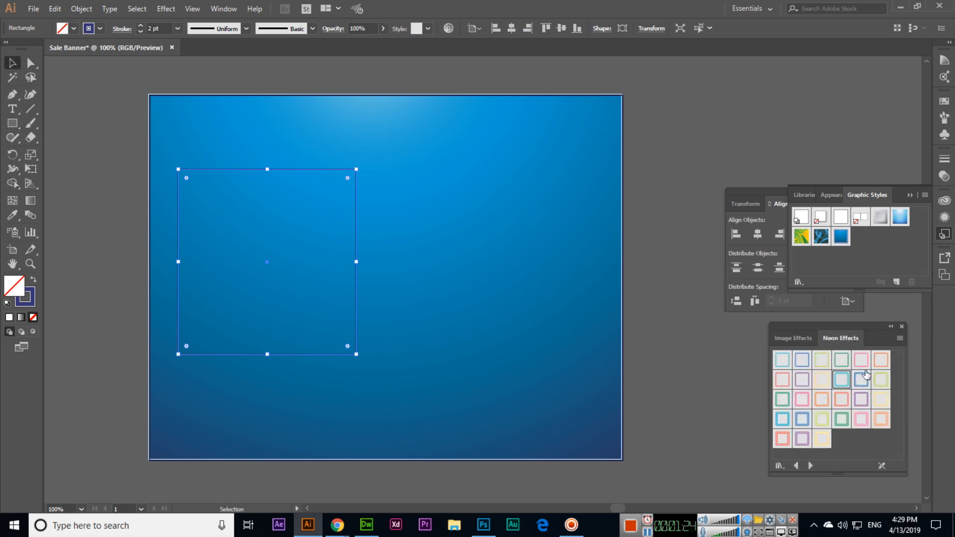
click(923, 195)
mouse_move(881, 412)
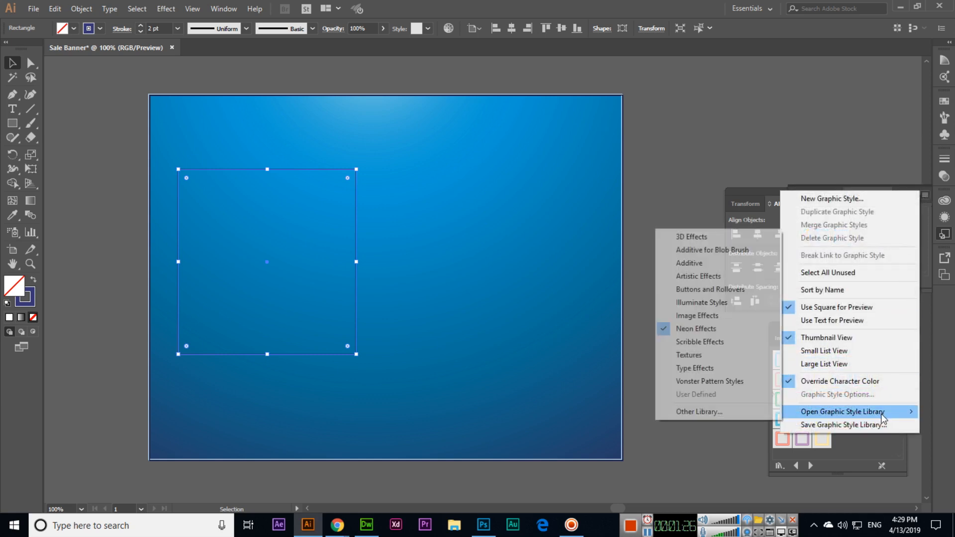
click(751, 194)
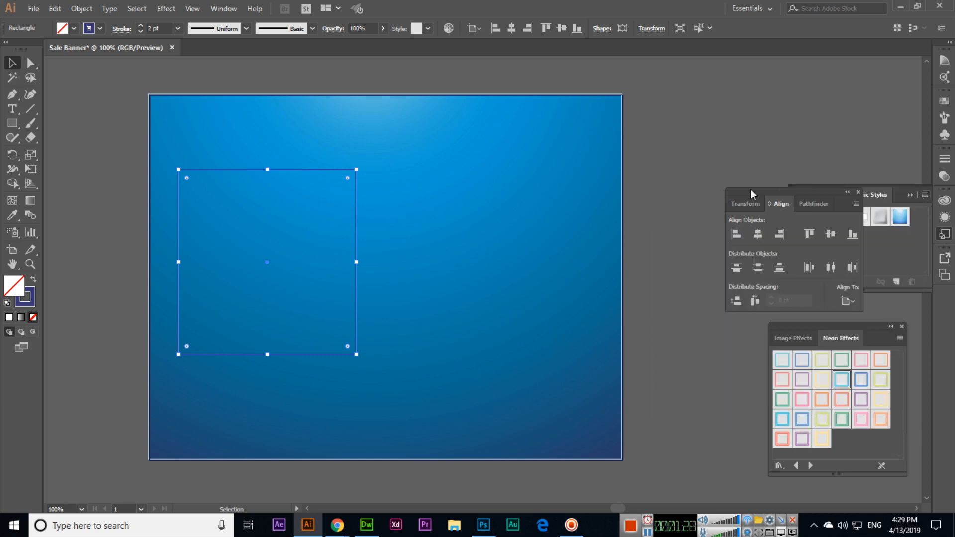
click(841, 419)
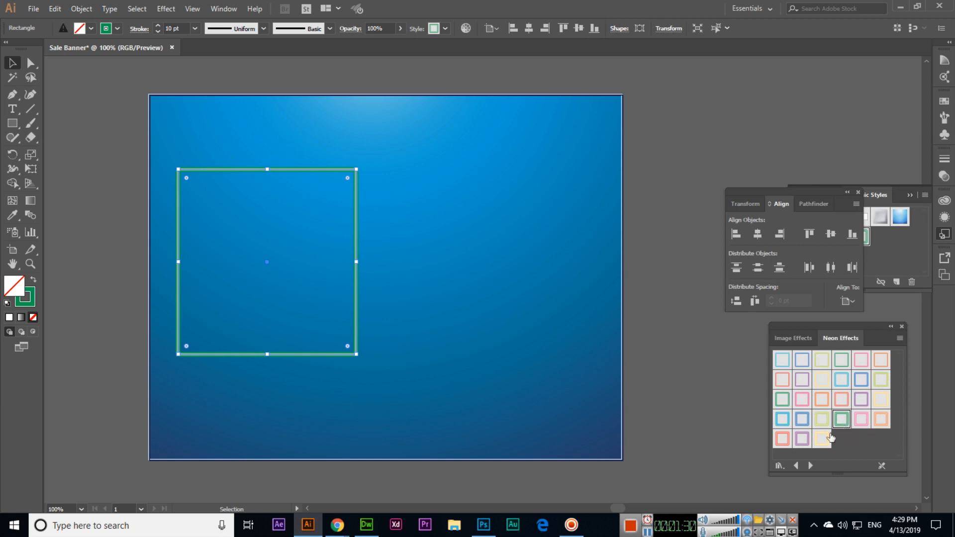
click(821, 360)
click(801, 359)
click(822, 439)
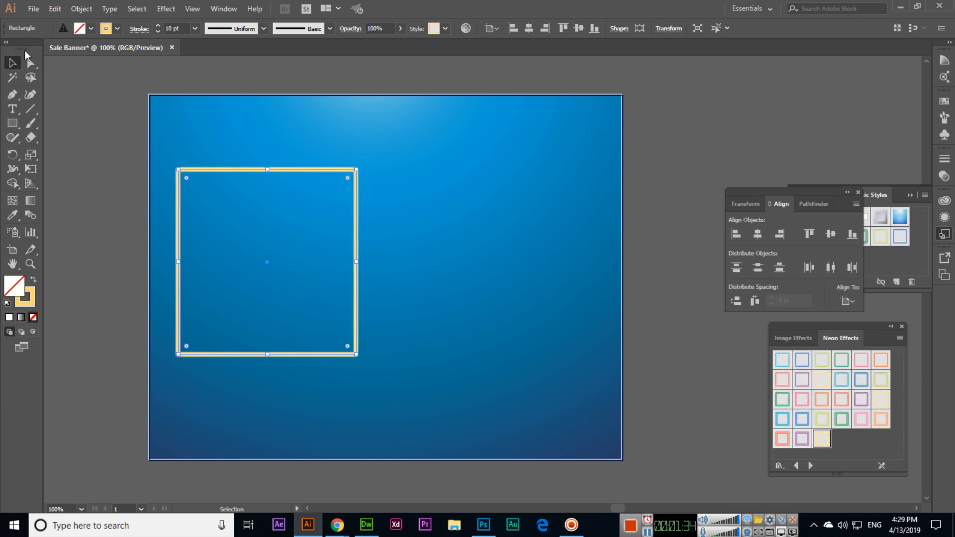
Unlock the background and centre the yellow frame vertically on it, using the background as the key object.
mouse_move(285, 173)
mouse_down()
mouse_move(285, 200)
mouse_move(287, 186)
mouse_up()
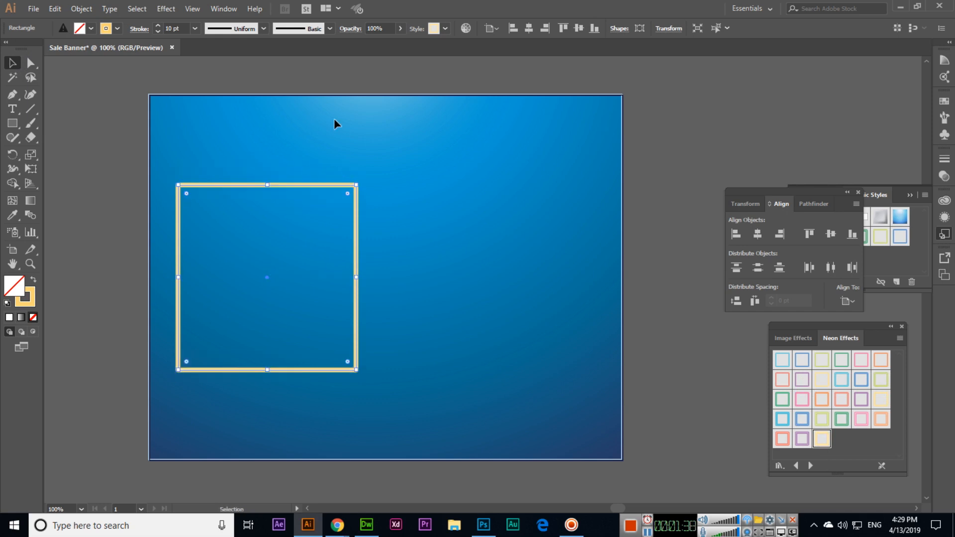
click(334, 119)
click(335, 120)
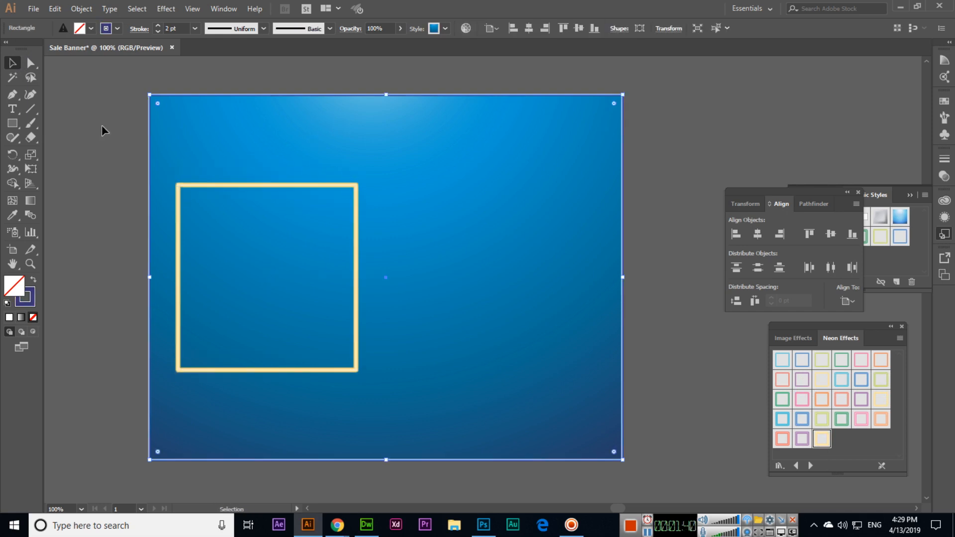
click(252, 187)
drag(252, 188, 252, 220)
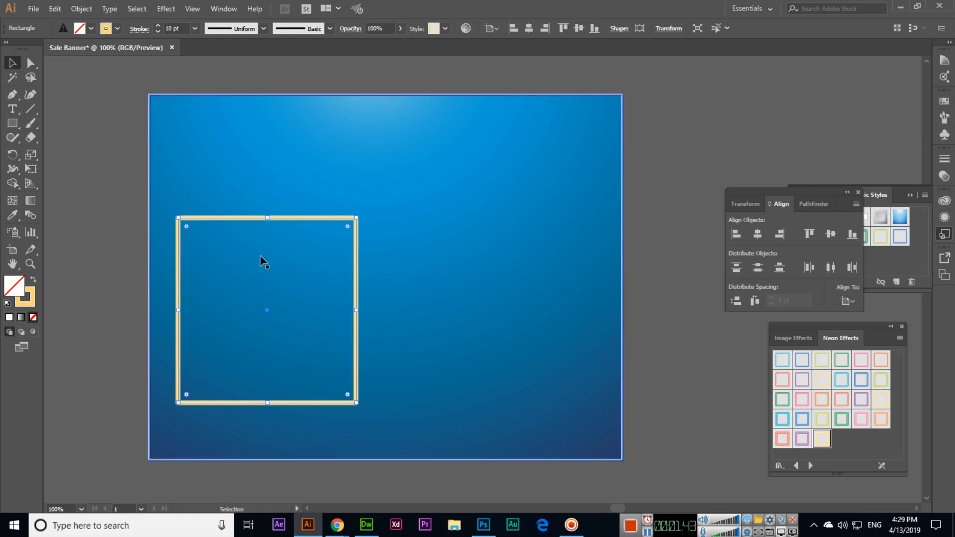
shift+click(250, 161)
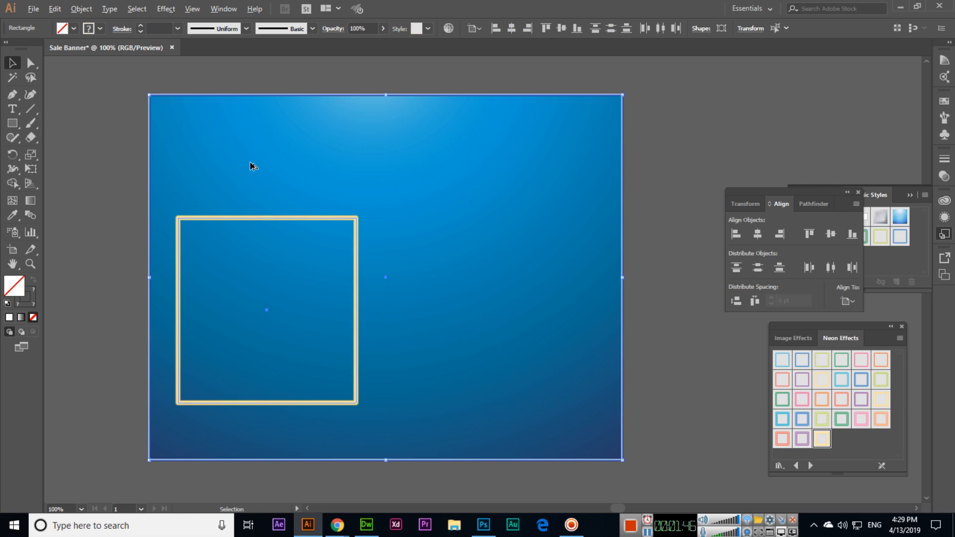
click(251, 166)
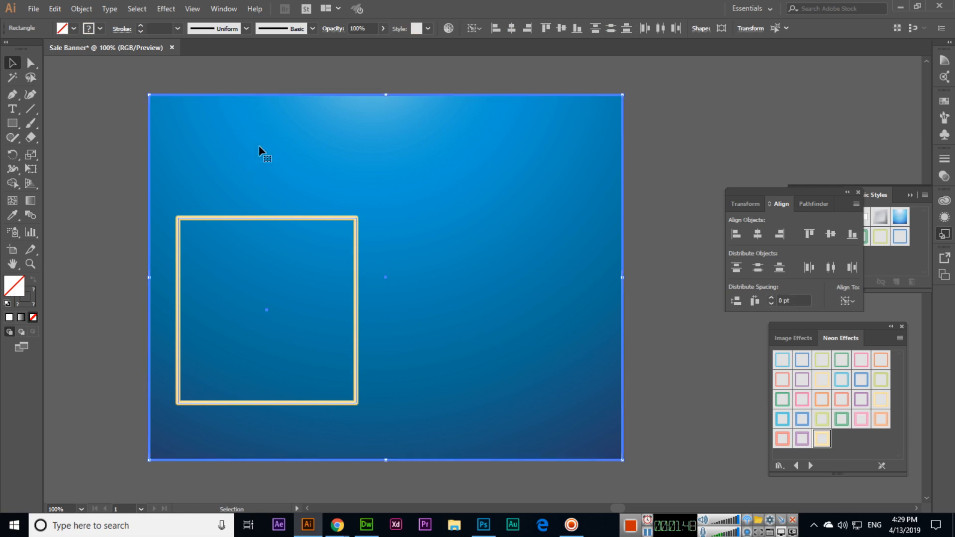
click(830, 233)
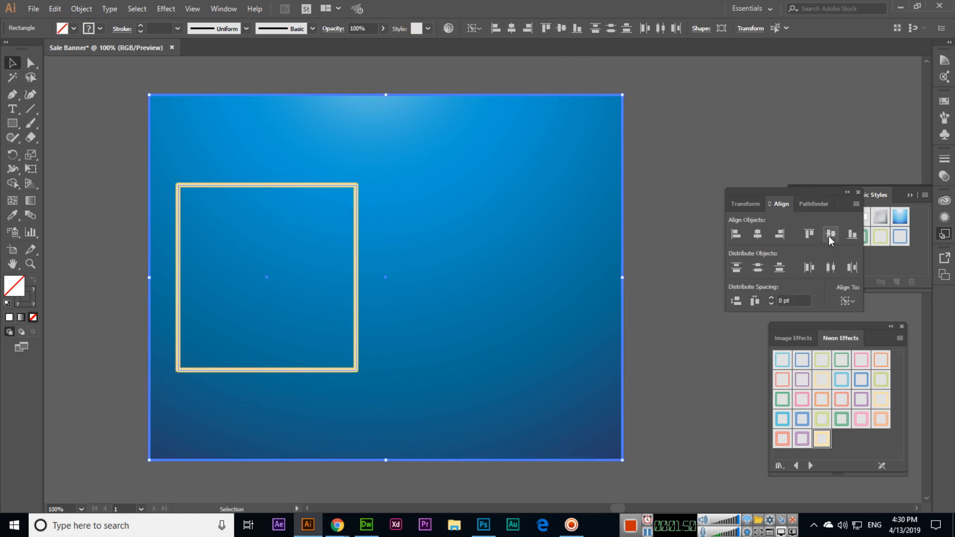
click(108, 217)
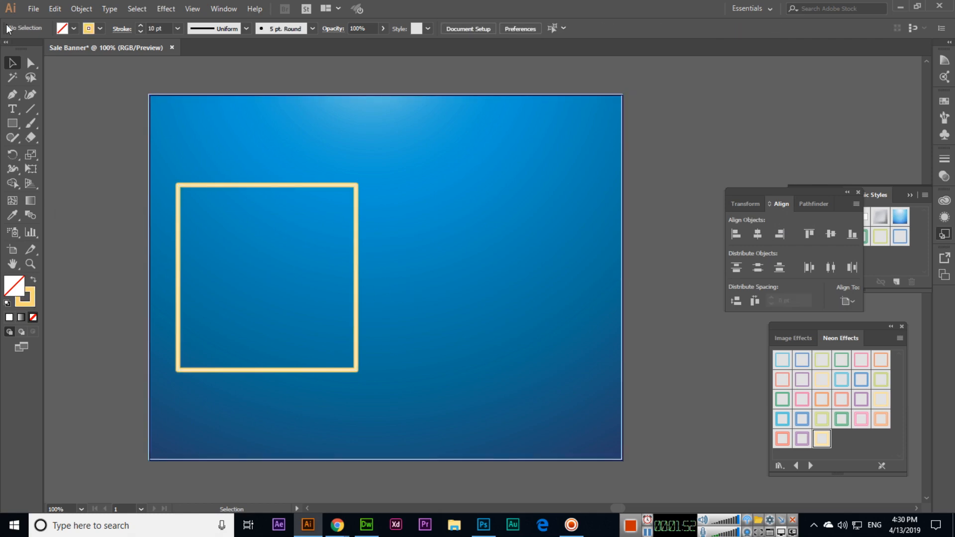
Place the desktop image "woman" as a linked file over the left edge of the banner.
click(33, 9)
click(83, 201)
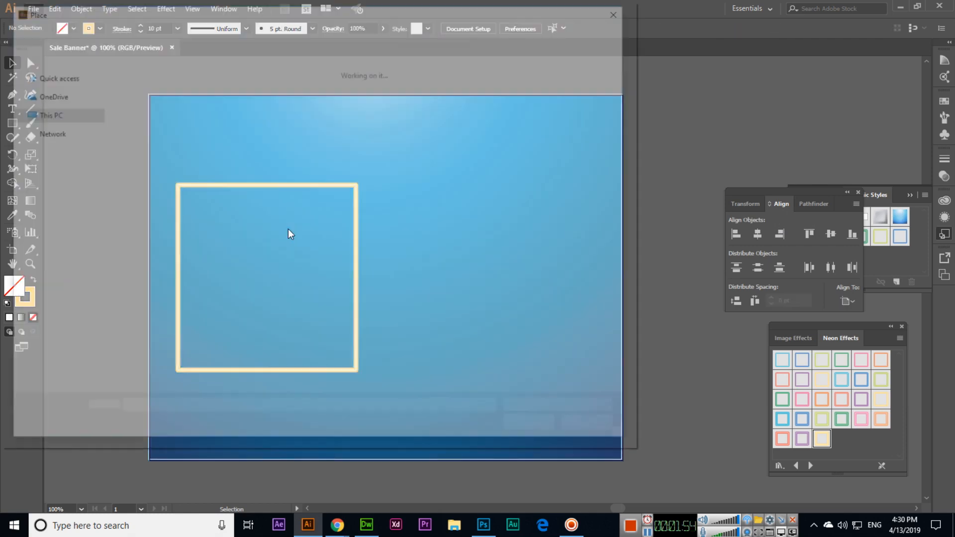
text(woman)
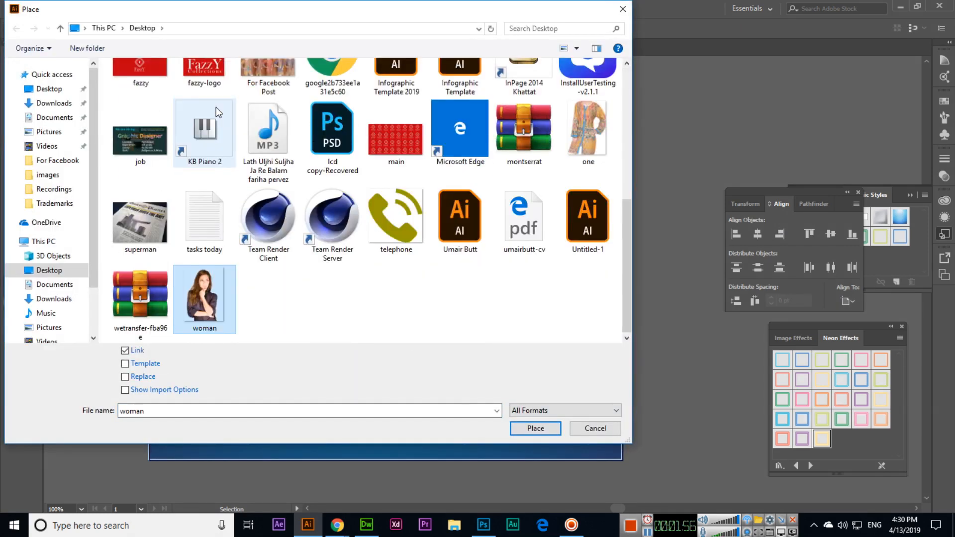
key(Return)
click(94, 159)
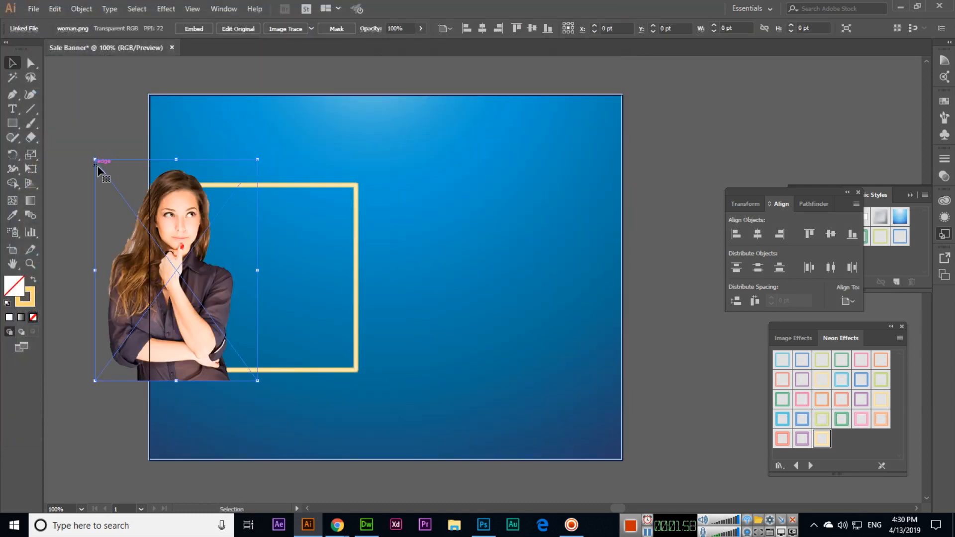
Scale the woman image down to about 222 x 303 pt and move it inside the yellow frame.
drag(258, 160, 245, 175)
drag(176, 223, 261, 222)
drag(328, 175, 327, 179)
drag(269, 232, 268, 239)
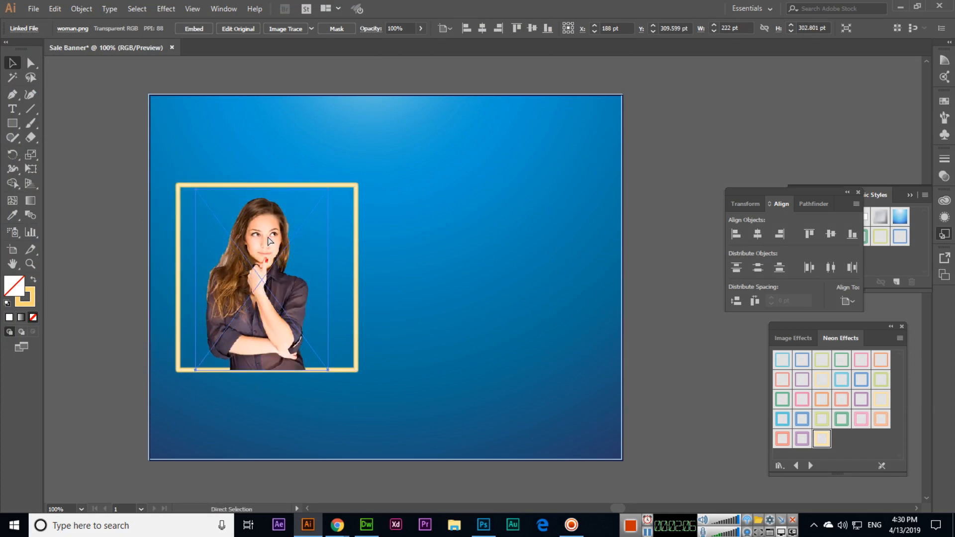
Nudge the woman image up 4 pt so its bottom edge meets the frame's lower border, and deselect it.
scroll(288, 266, up, 3)
key(Up)
key(Up)
key(Up)
key(Up)
key(Up)
key(Down)
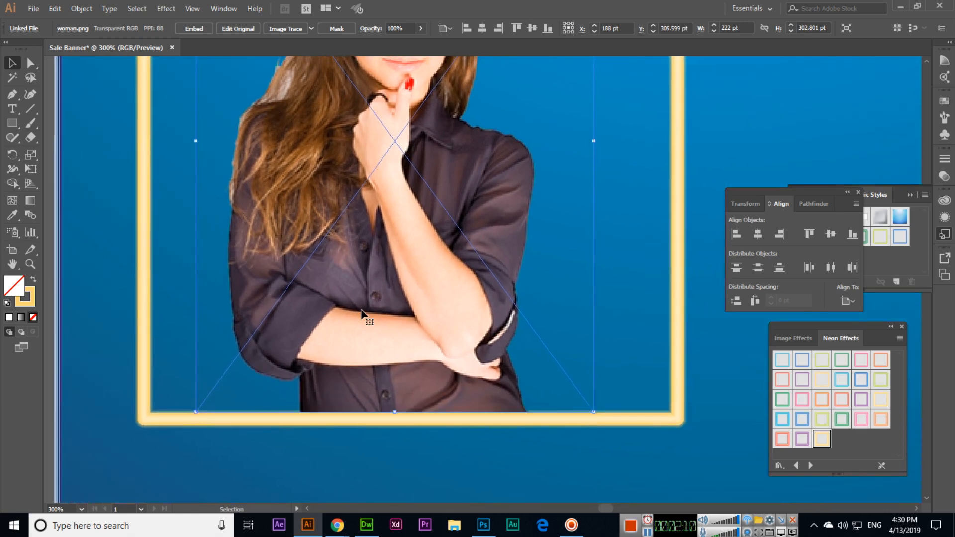
scroll(367, 320, down, 3)
click(149, 256)
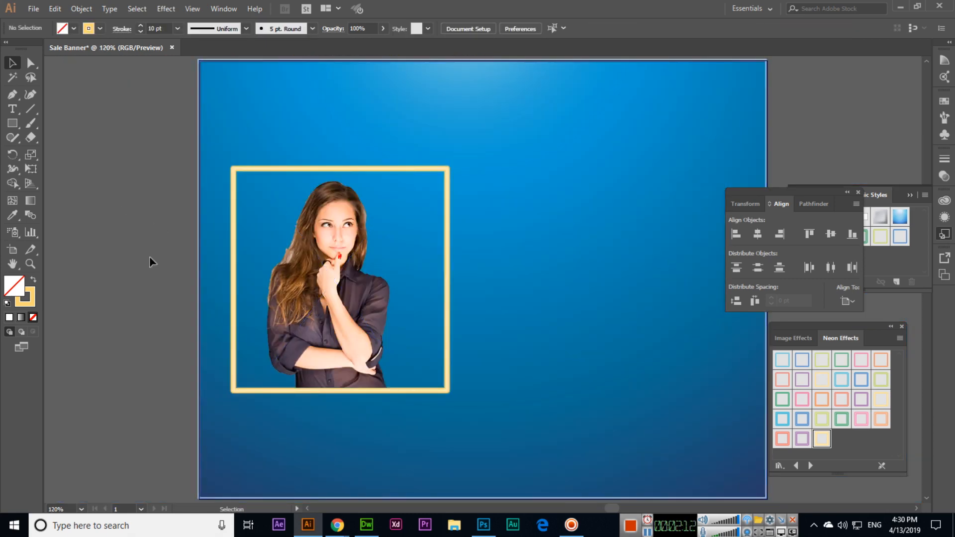
Add the point text "Shirt for Women" beside the yellow frame and enlarge it to about 38 pt.
drag(569, 225, 494, 232)
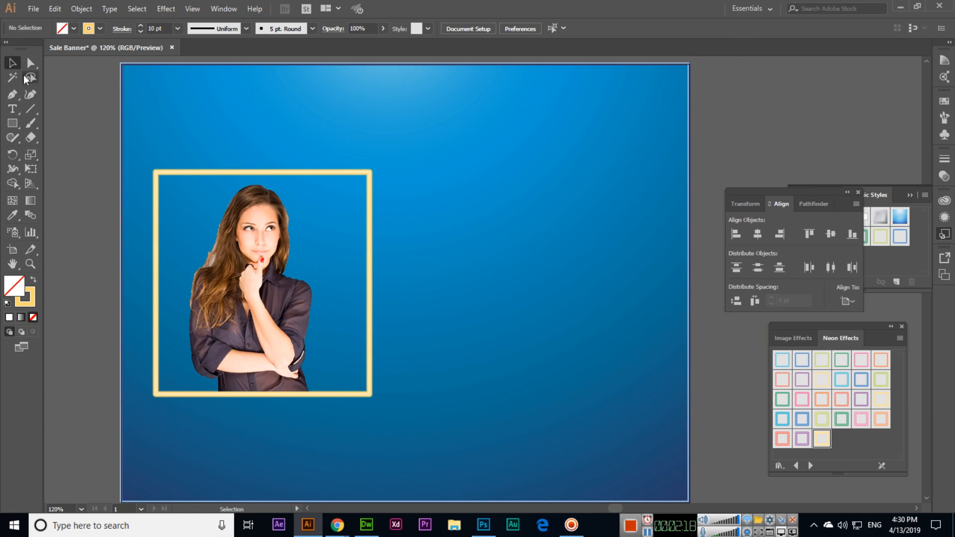
click(12, 109)
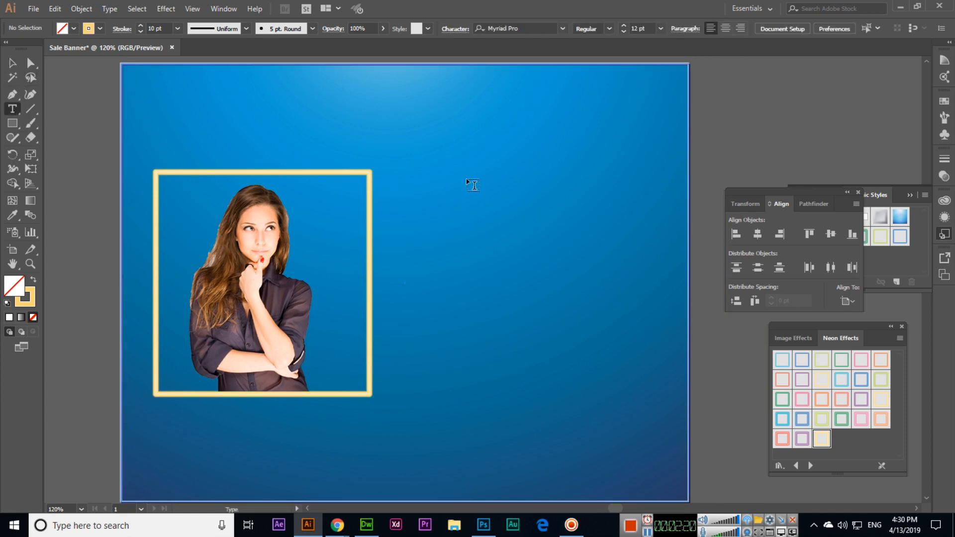
click(438, 180)
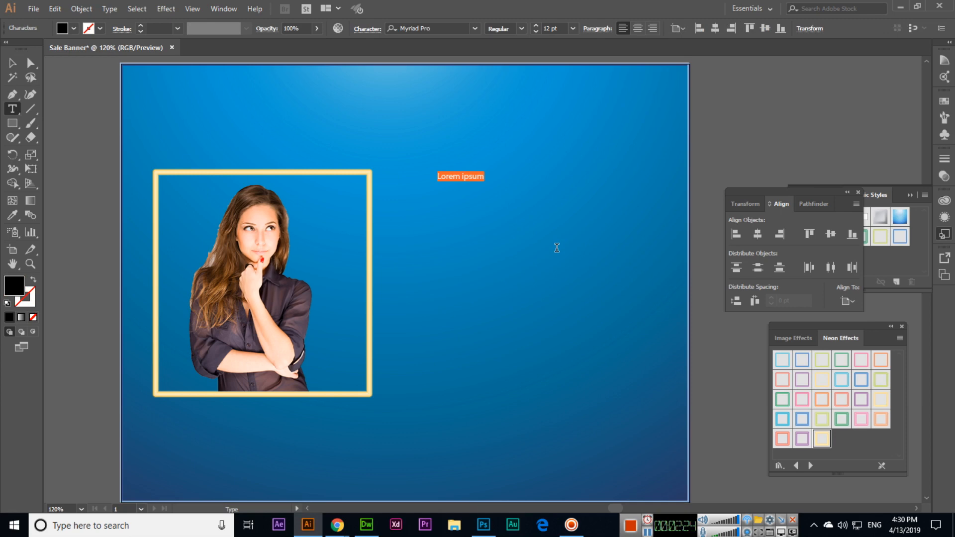
text(Shirt for Women)
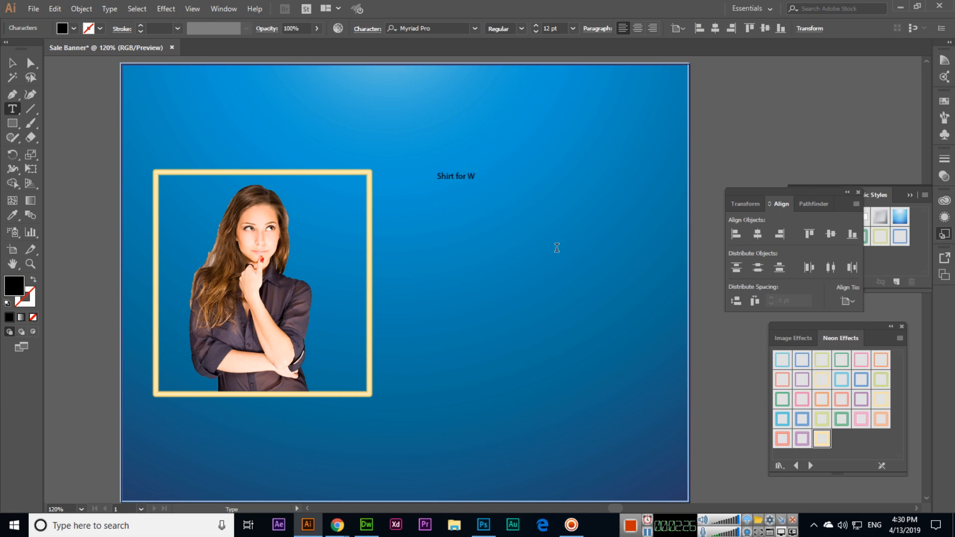
click(12, 63)
drag(500, 184, 558, 220)
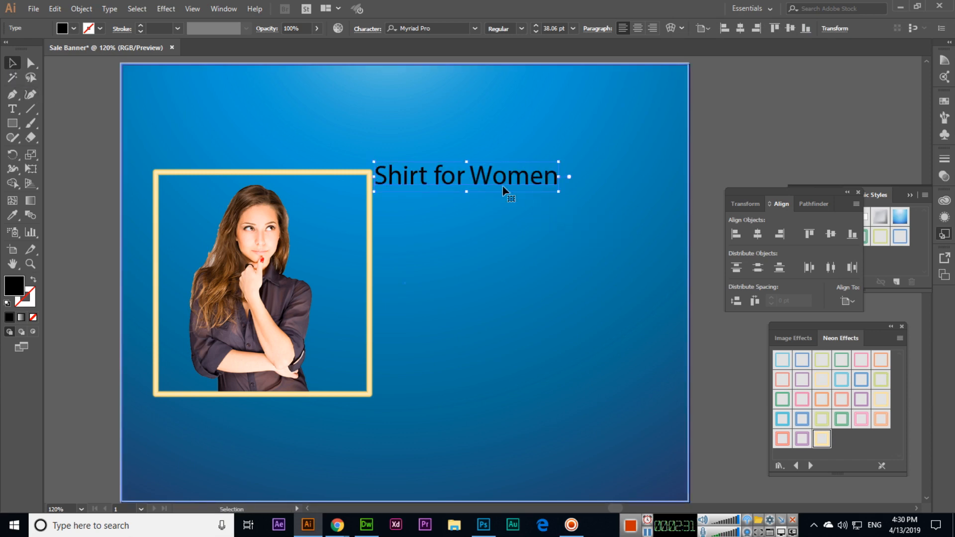
Set the font of the "Shirt for Women" text to Calibri Bold.
click(476, 29)
text(c)
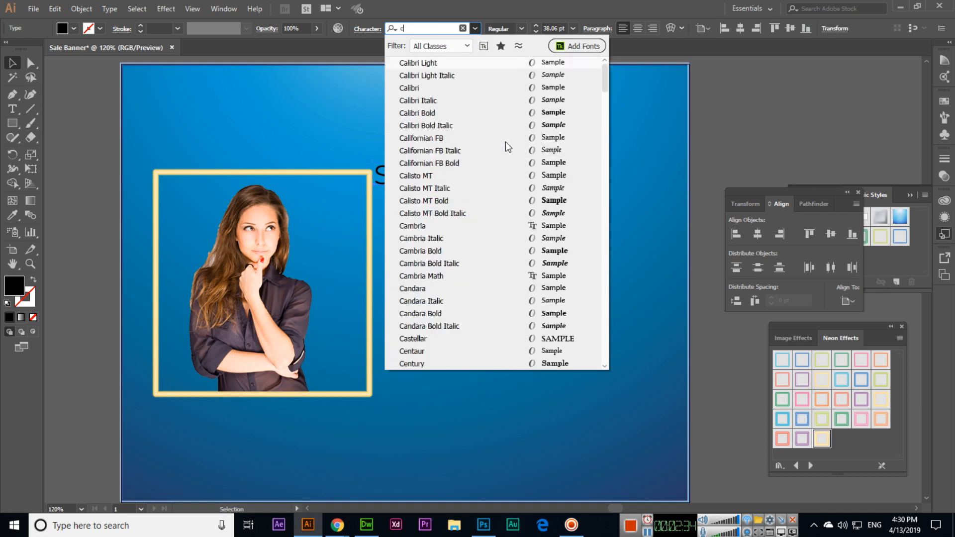
text(alibri)
key(Down)
key(Down)
key(Down)
key(Down)
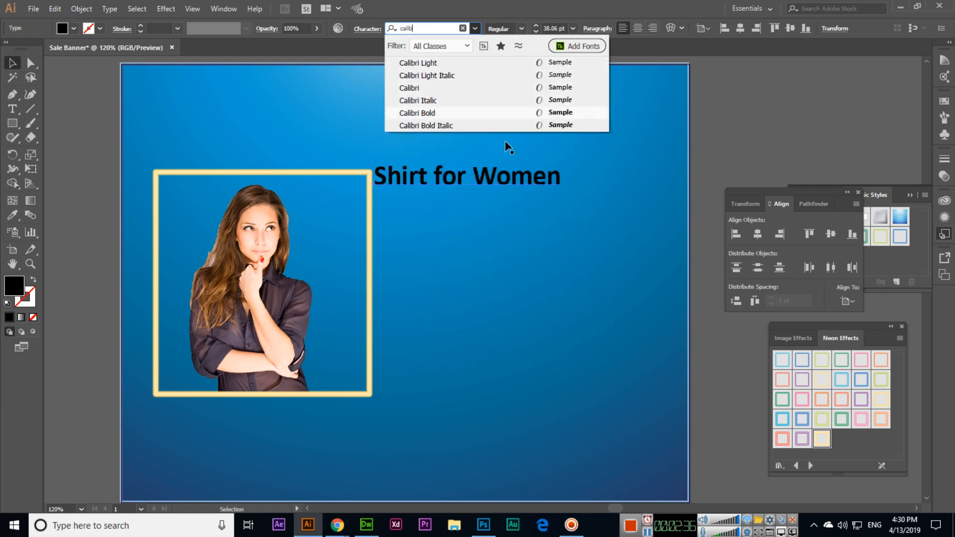
key(Return)
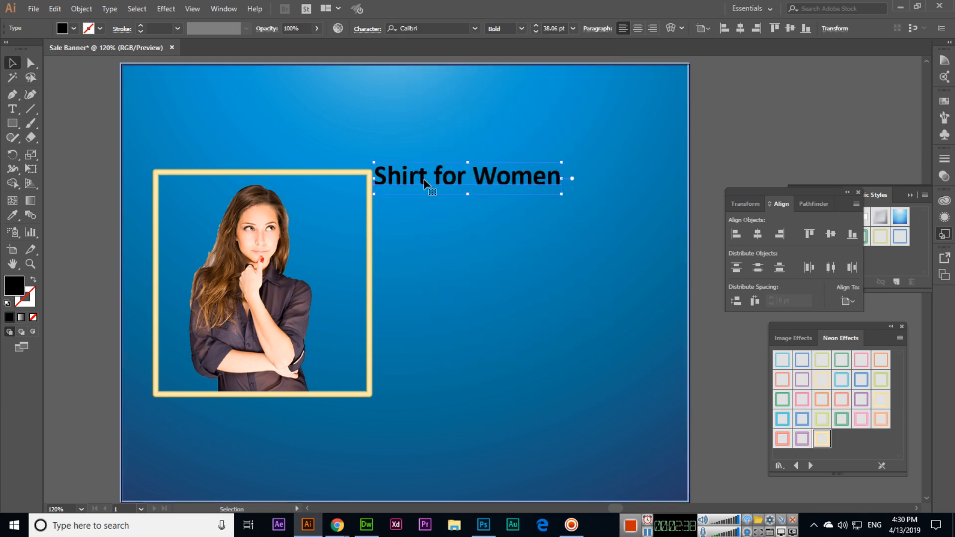
Move the heading clear of the yellow frame, enlarged to about 42 pt, and fill it with white.
drag(426, 184, 482, 204)
drag(613, 216, 634, 231)
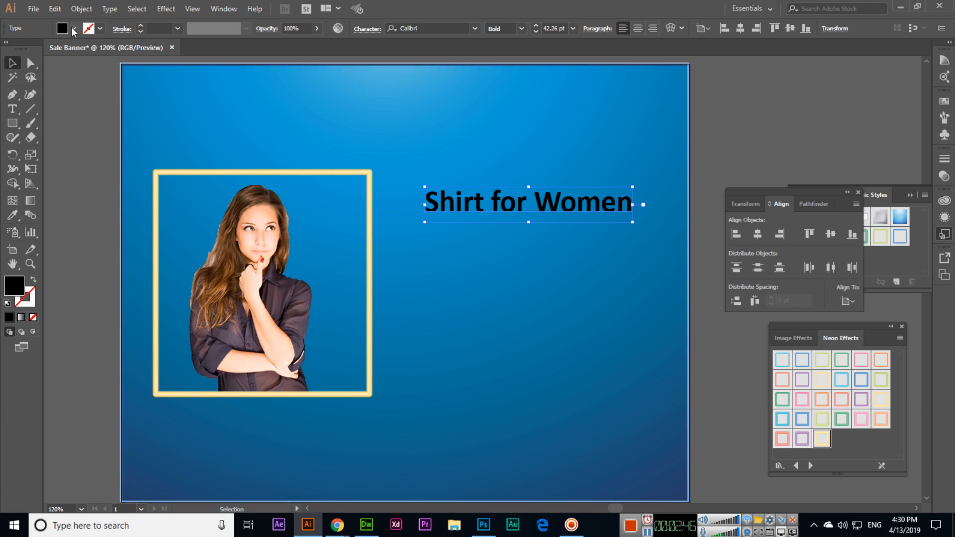
click(73, 28)
click(24, 50)
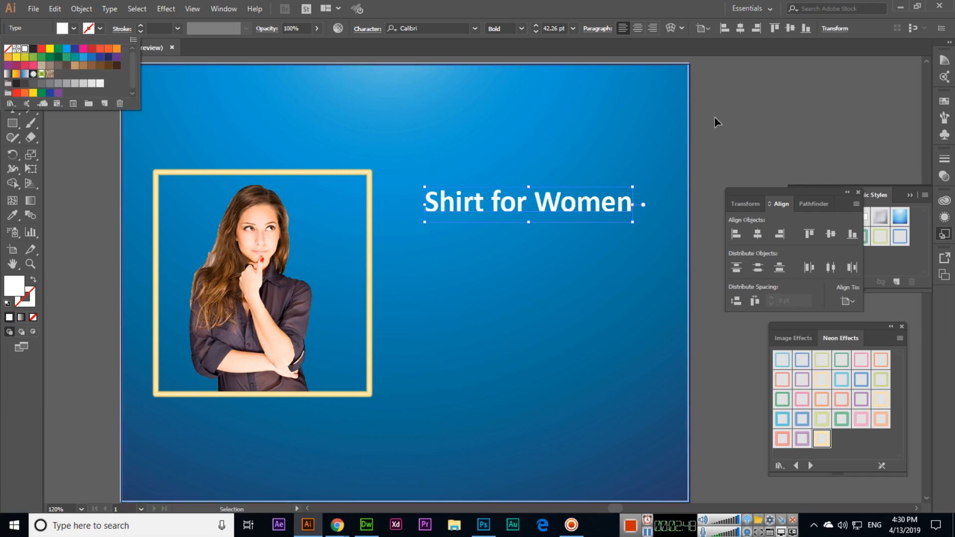
click(742, 115)
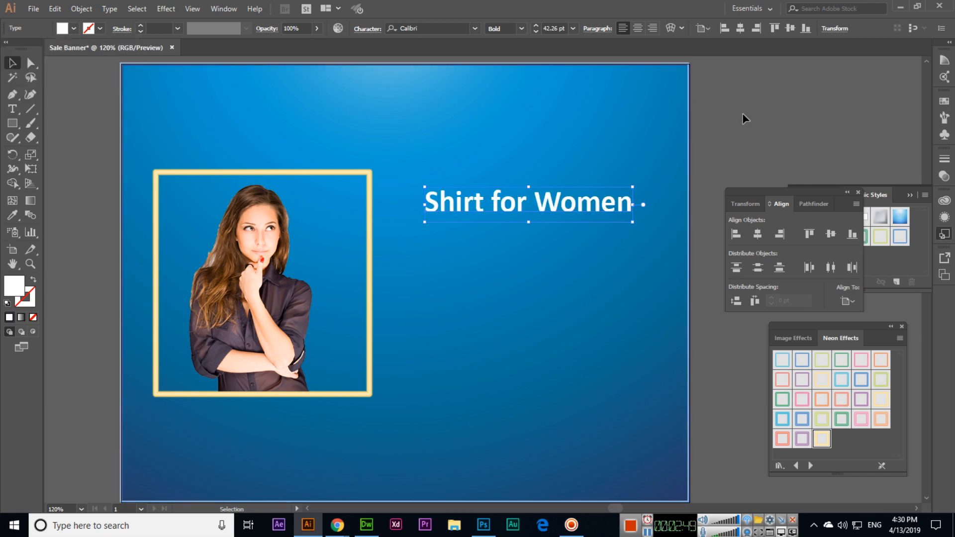
click(762, 145)
Try the white drop-shadow style from the Type Effects graphic style library on the "Shirt for Women" heading.
click(577, 202)
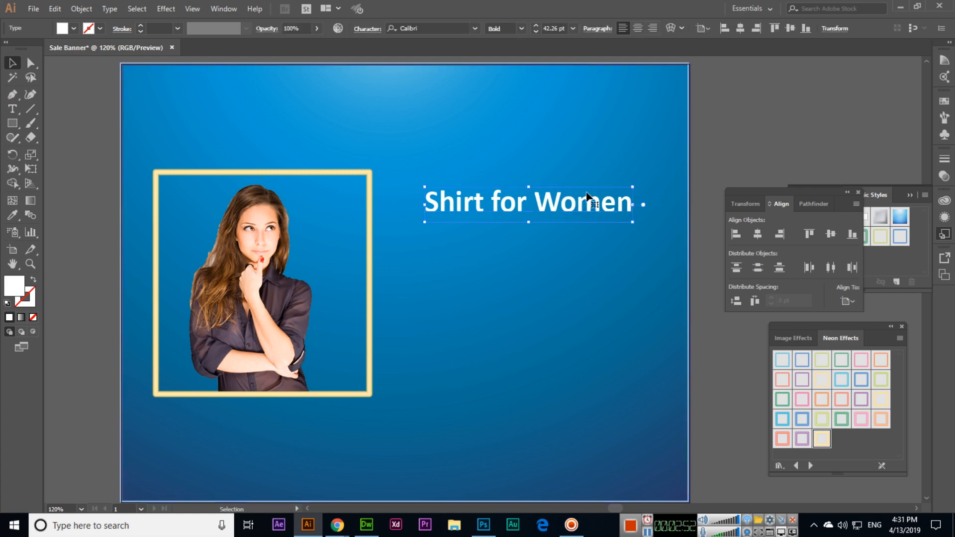
click(925, 196)
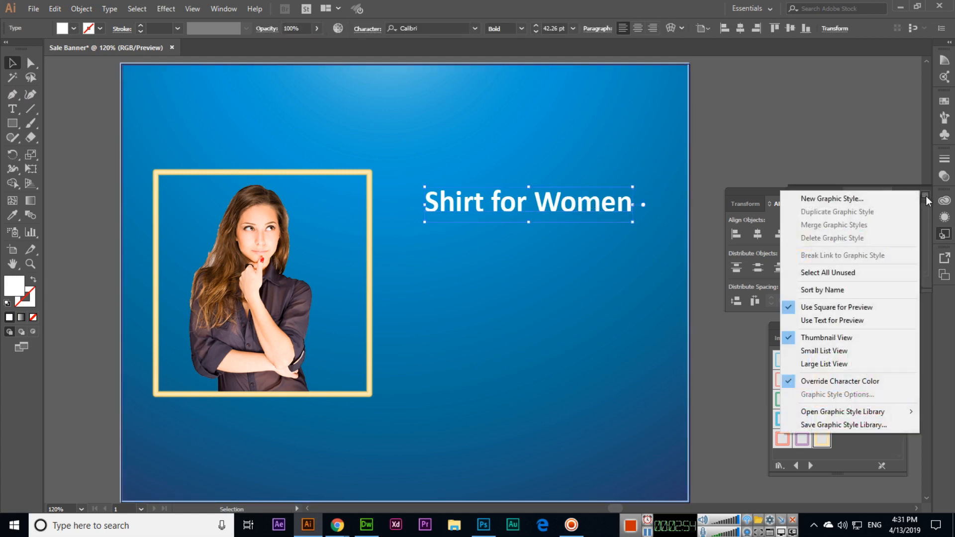
mouse_move(874, 415)
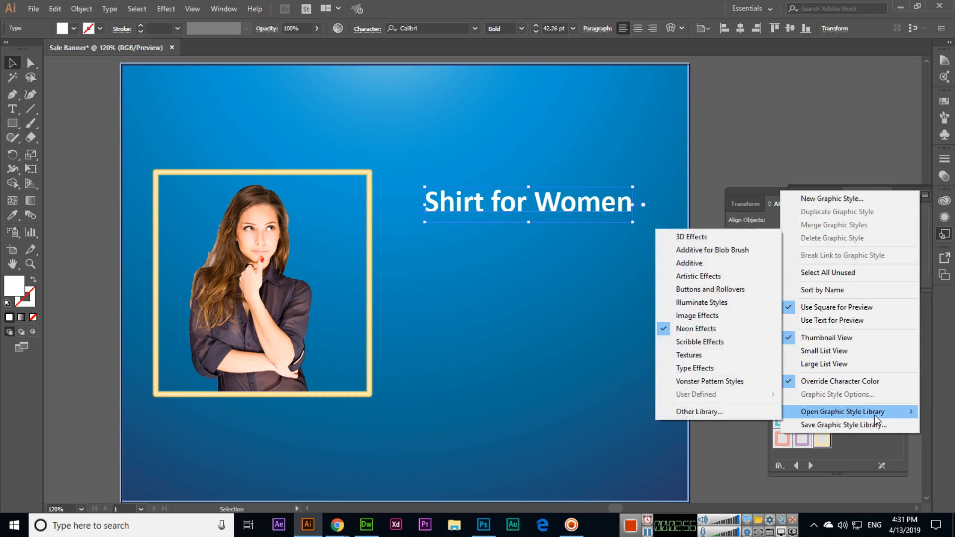
click(718, 367)
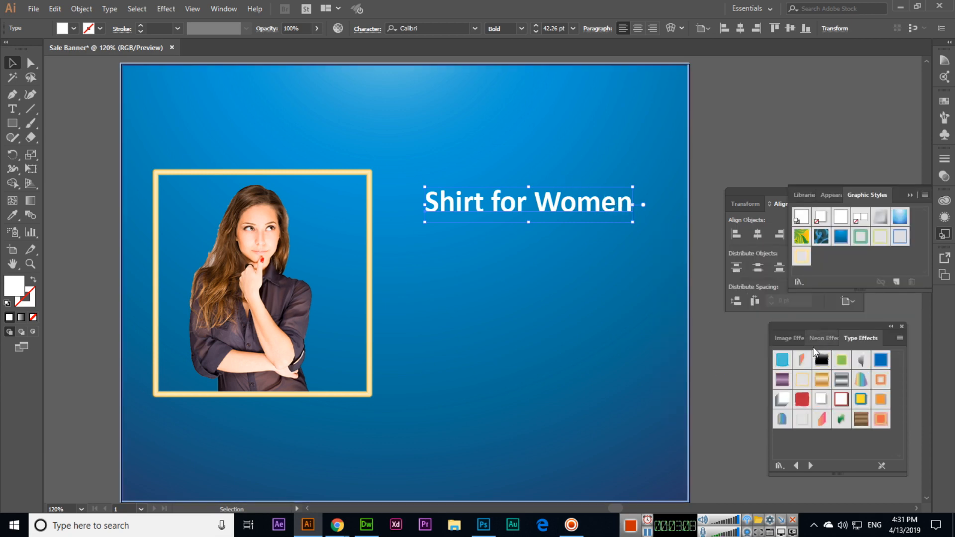
click(821, 397)
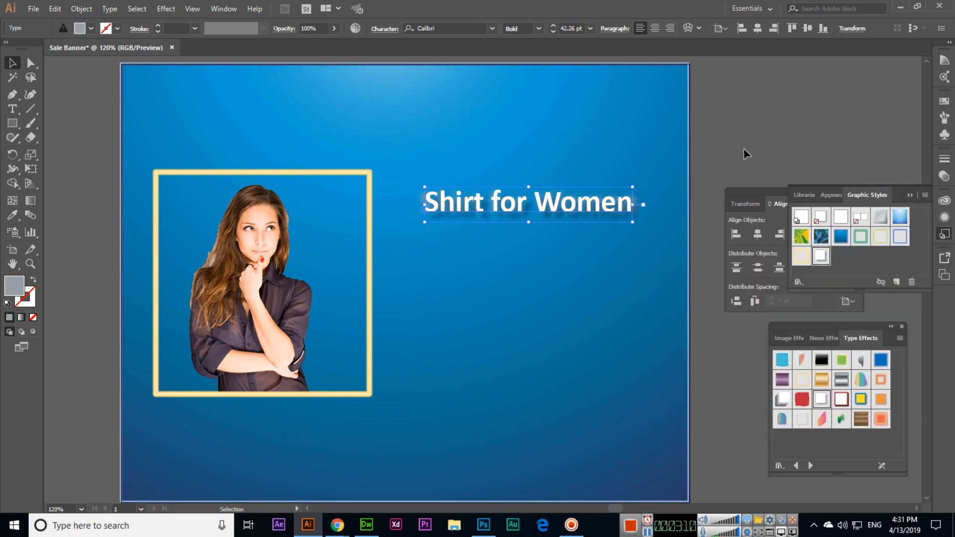
Undo the shadow style on the heading and reselect the text.
click(592, 246)
key(ctrl+z)
key(ctrl+z)
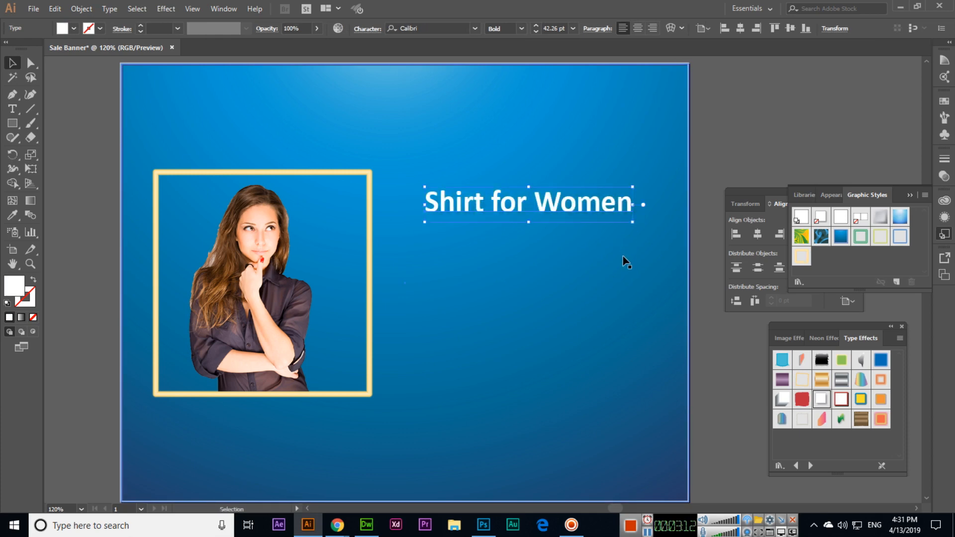
click(738, 162)
click(572, 214)
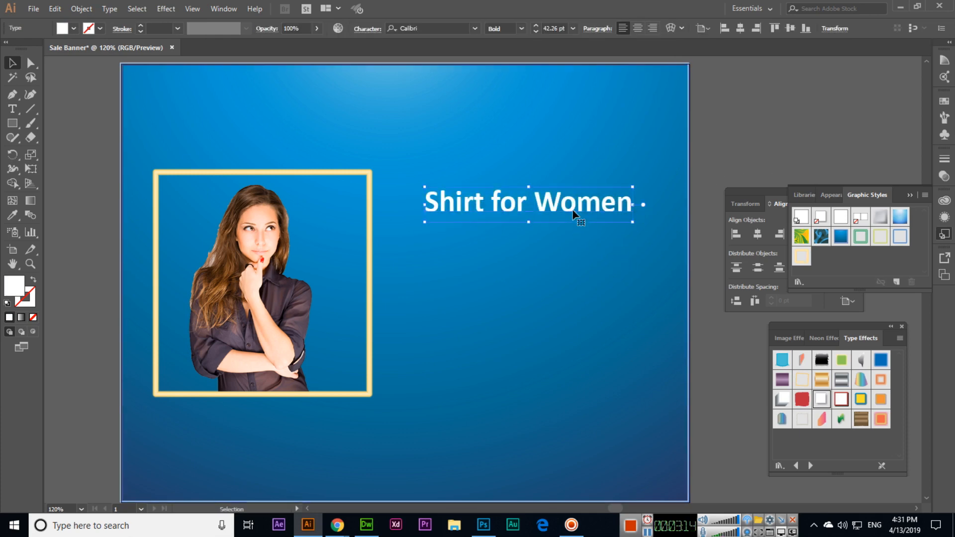
Draw a small white five-pointed star and place it just above the start of the heading.
click(13, 124)
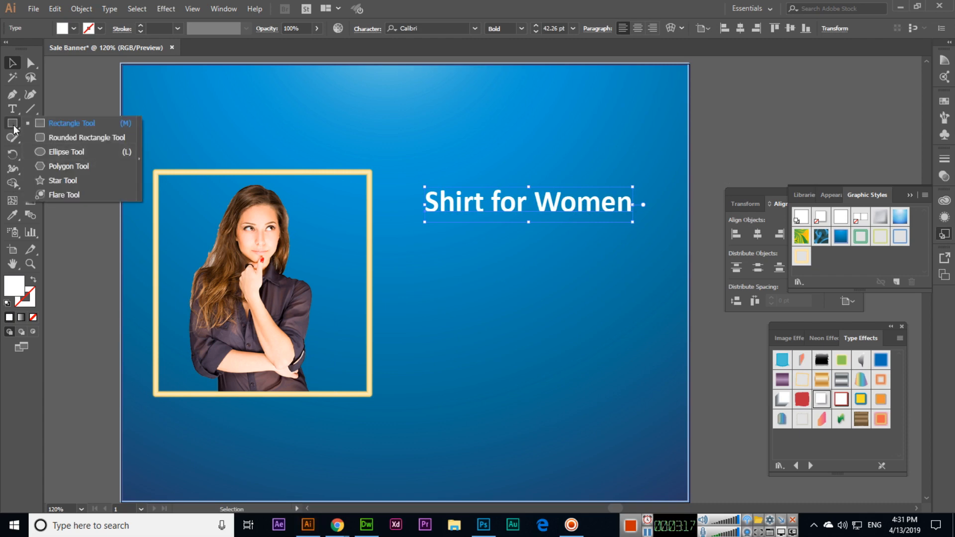
click(52, 180)
drag(440, 270, 443, 273)
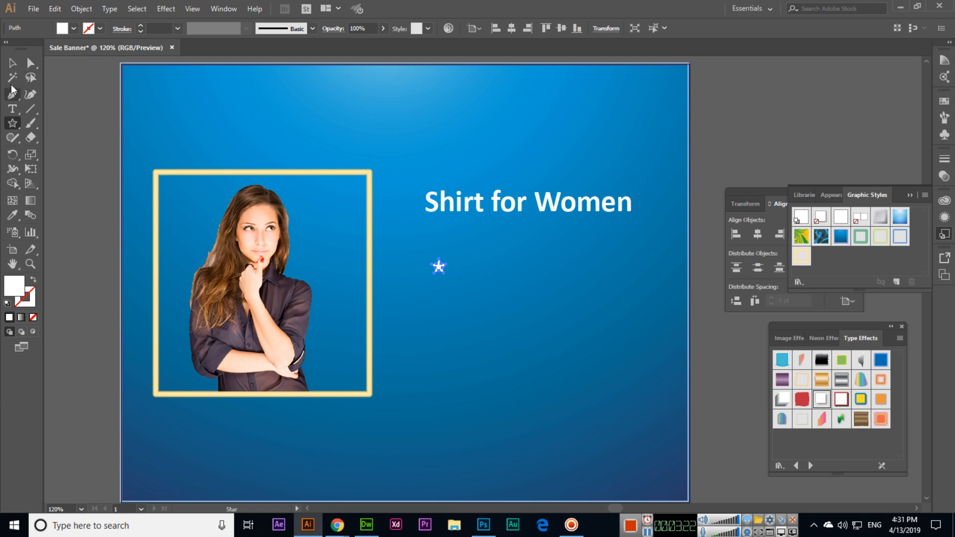
click(12, 63)
drag(437, 266, 434, 178)
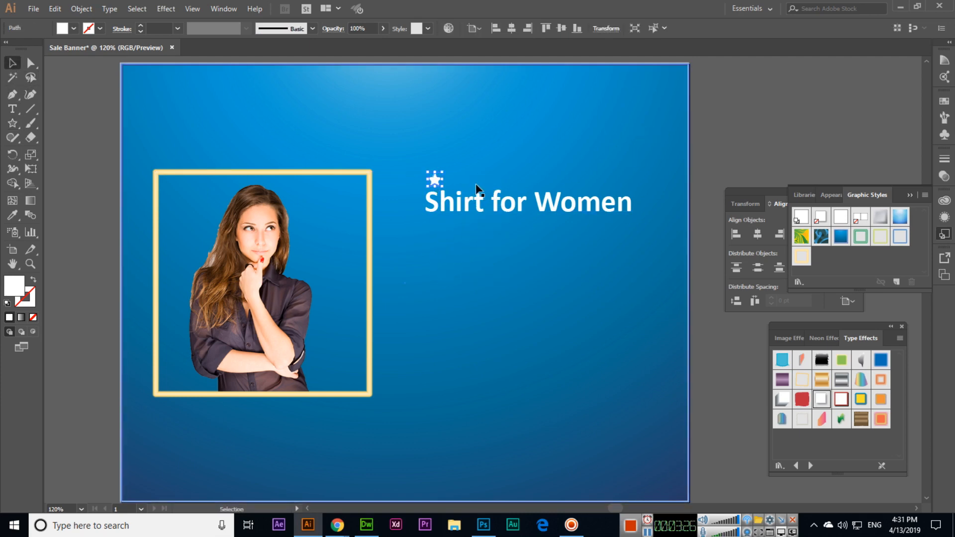
Copy the star 29 pt to the right above the heading and repeat the copy to form a row of five.
key(ctrl+plus)
key(ctrl+plus)
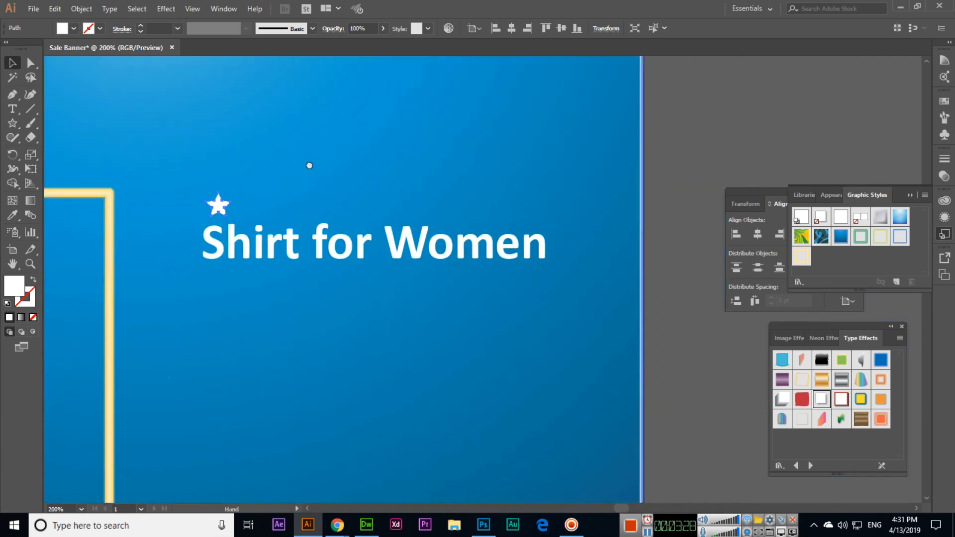
drag(304, 200, 328, 205)
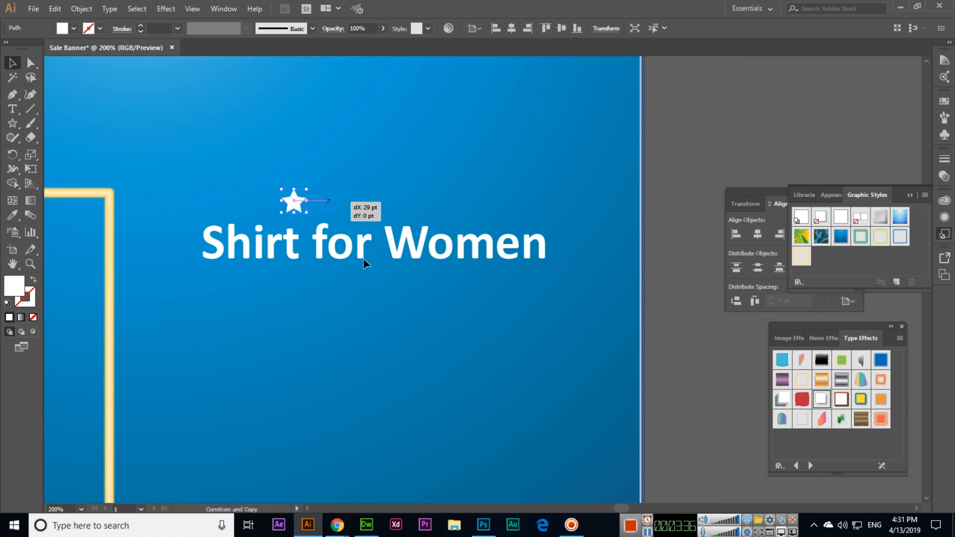
key(ctrl+d)
key(ctrl+d)
key(ctrl+d)
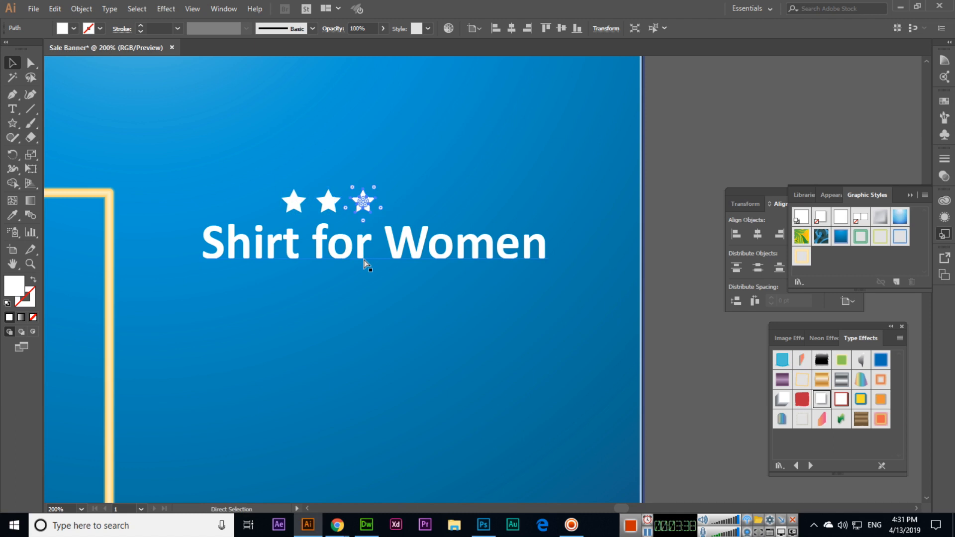
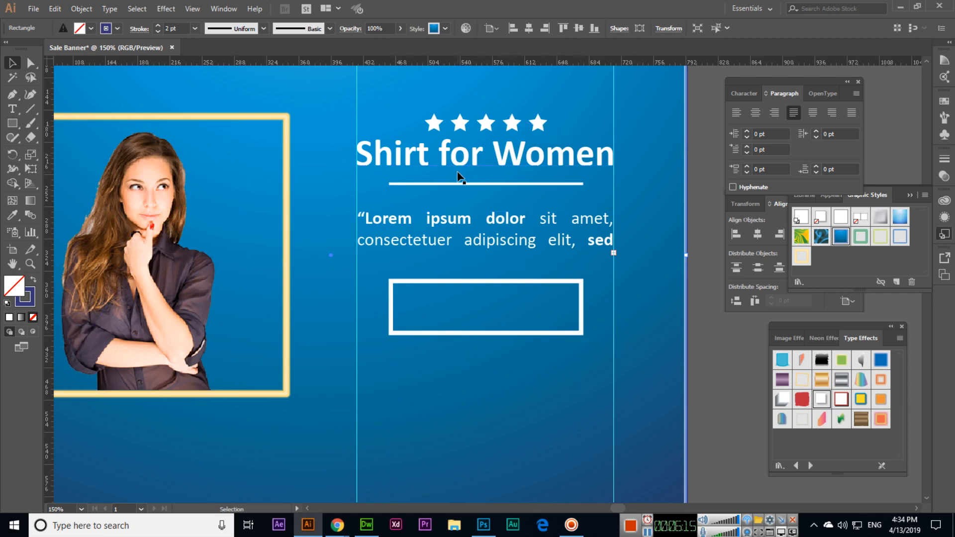
Duplicate the heading below the empty white box and change the copy's text to "45% OFF".
drag(466, 166, 468, 389)
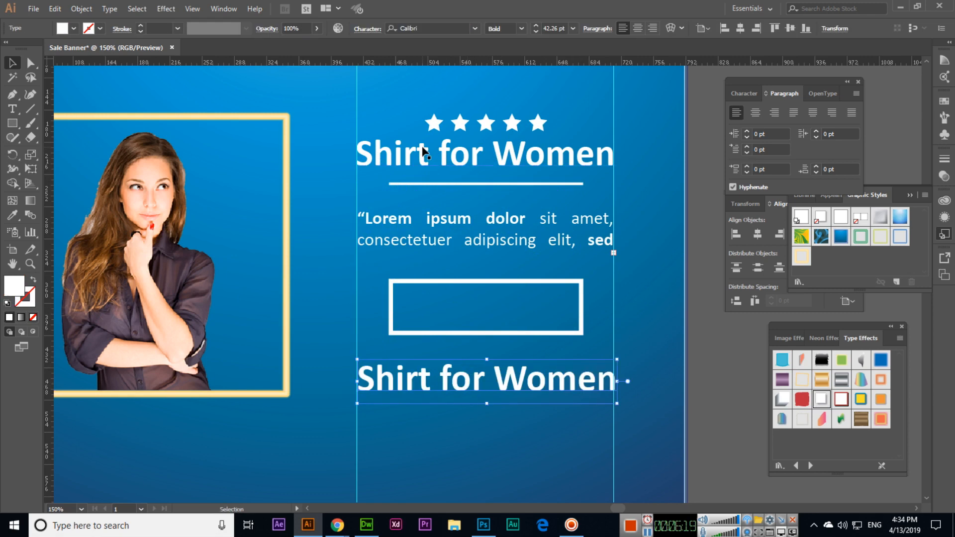
double_click(448, 389)
key(ctrl+a)
text(50)
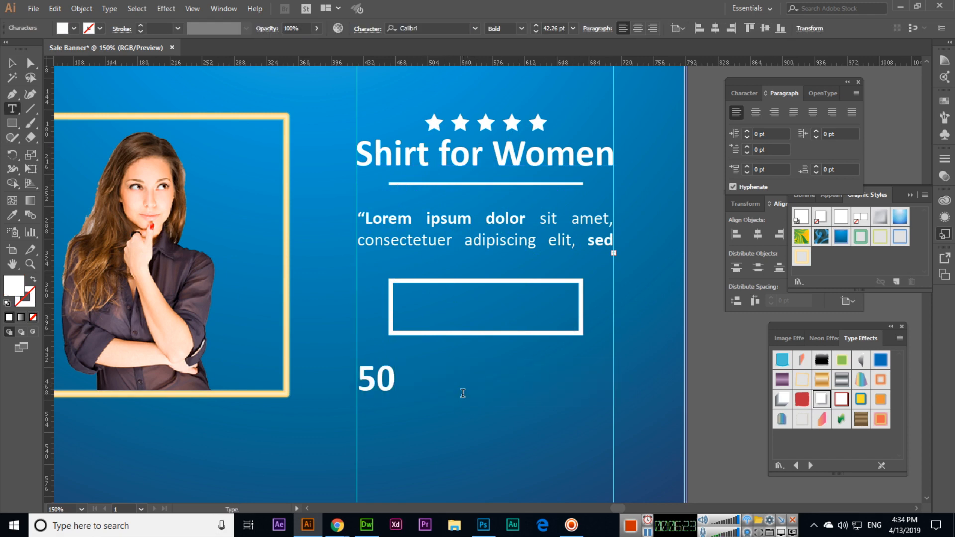
key(BackSpace)
key(BackSpace)
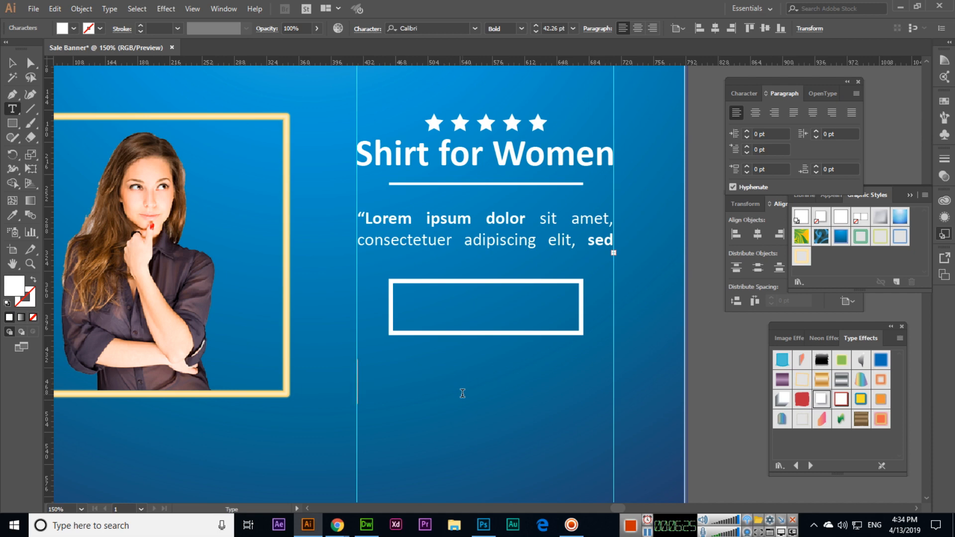
text(45% Of)
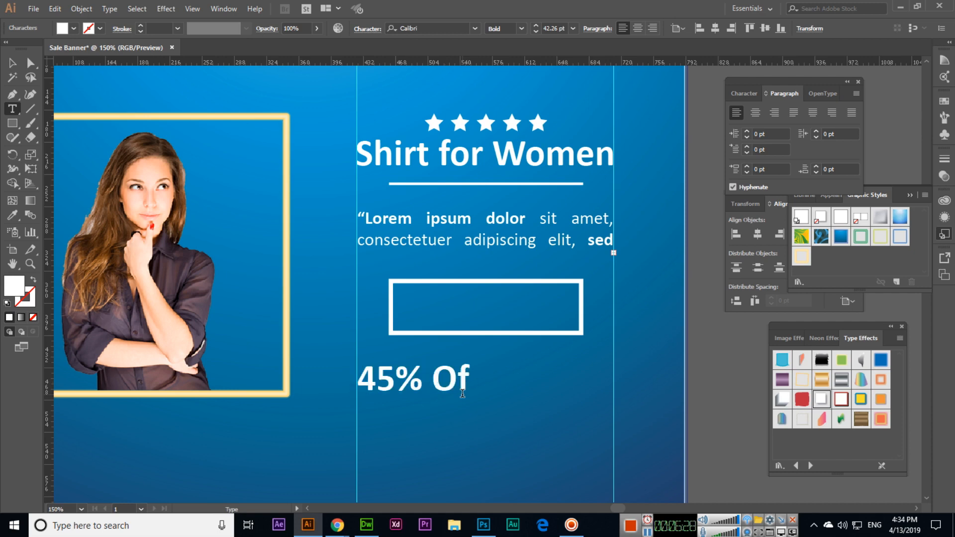
key(BackSpace)
text(FF)
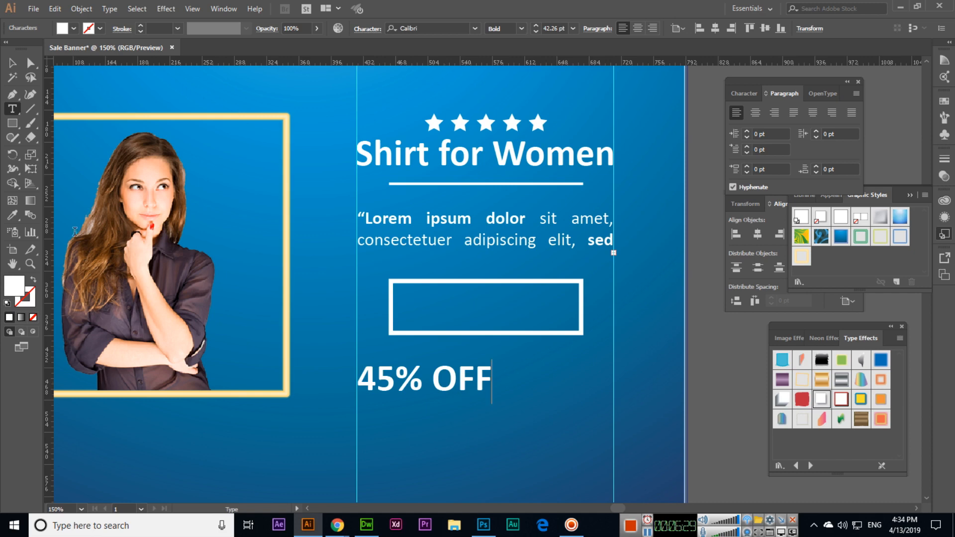
Convert the "45% OFF" text to outlines and place it below the white box.
click(12, 61)
drag(450, 378, 503, 306)
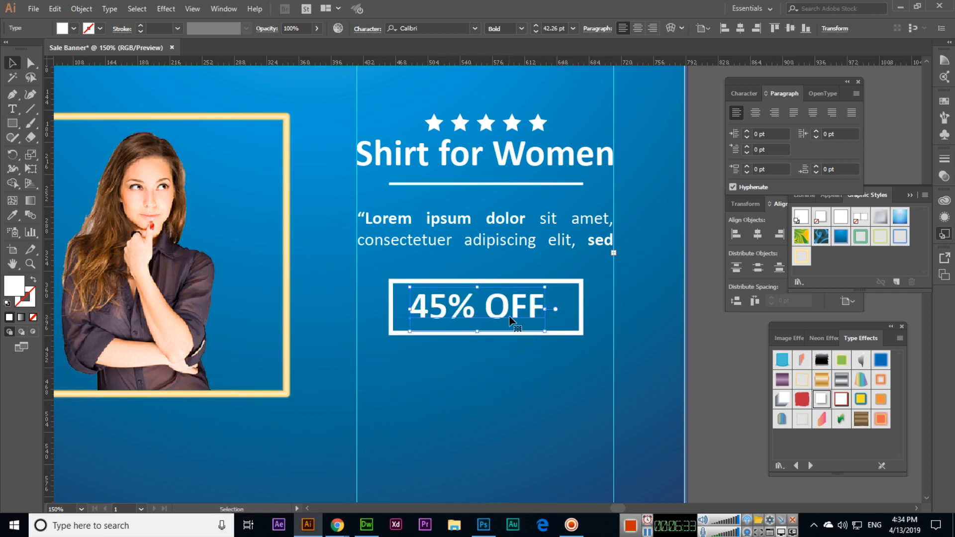
key(ctrl+shift+a)
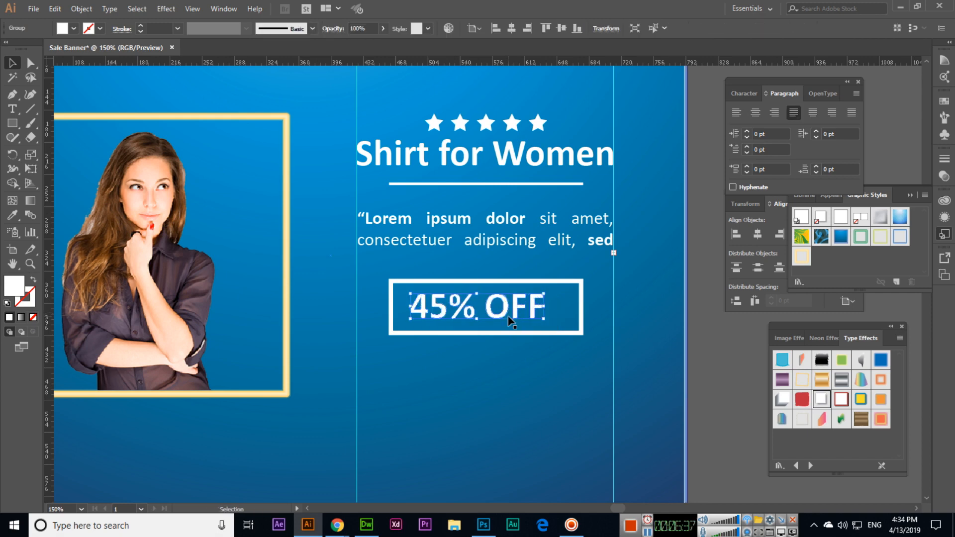
drag(509, 325, 514, 394)
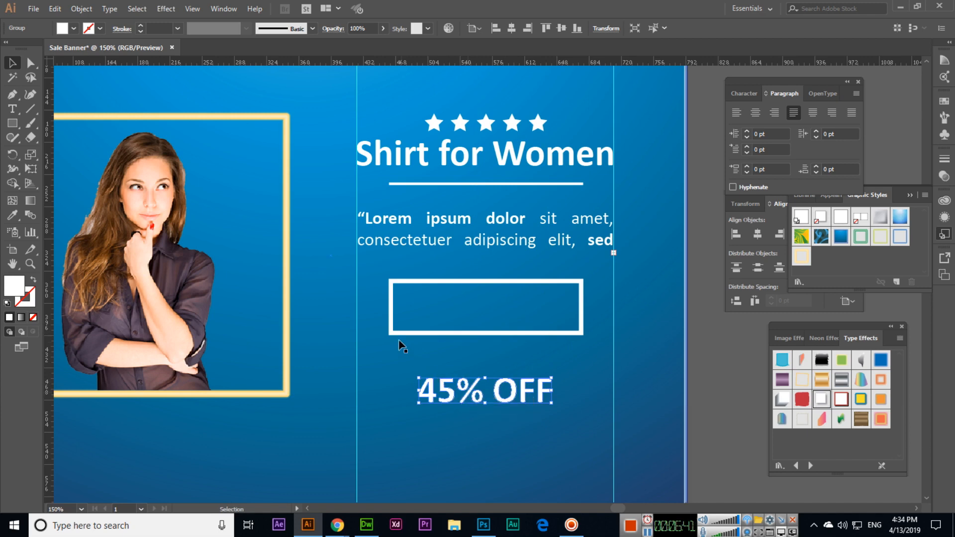
Center the "45% OFF" text horizontally and vertically inside the white box, keeping the box fixed as the key object.
shift+click(392, 298)
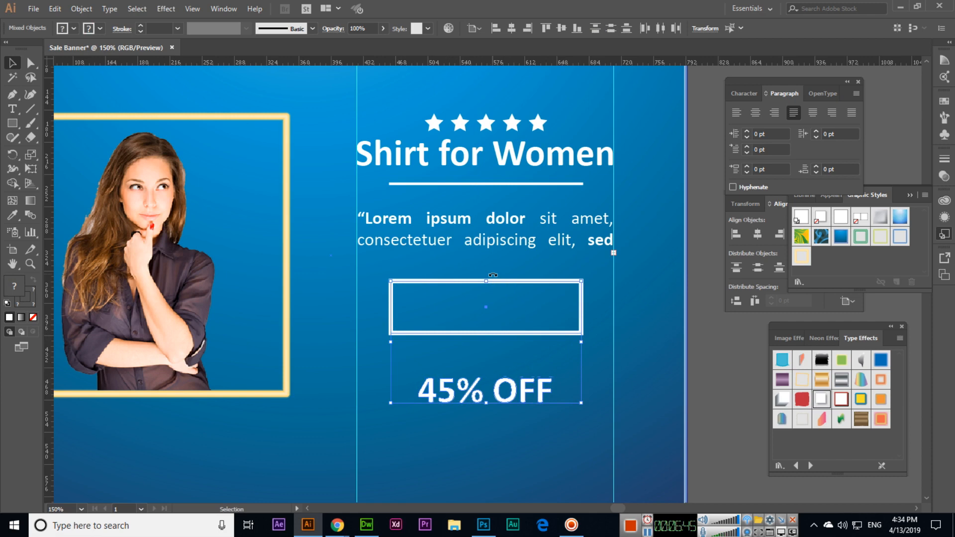
click(391, 307)
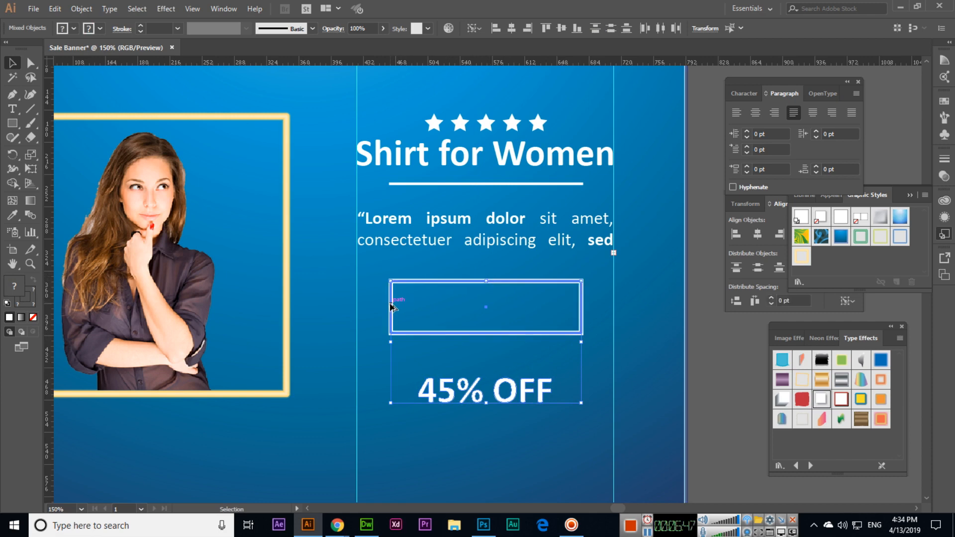
click(777, 203)
click(757, 234)
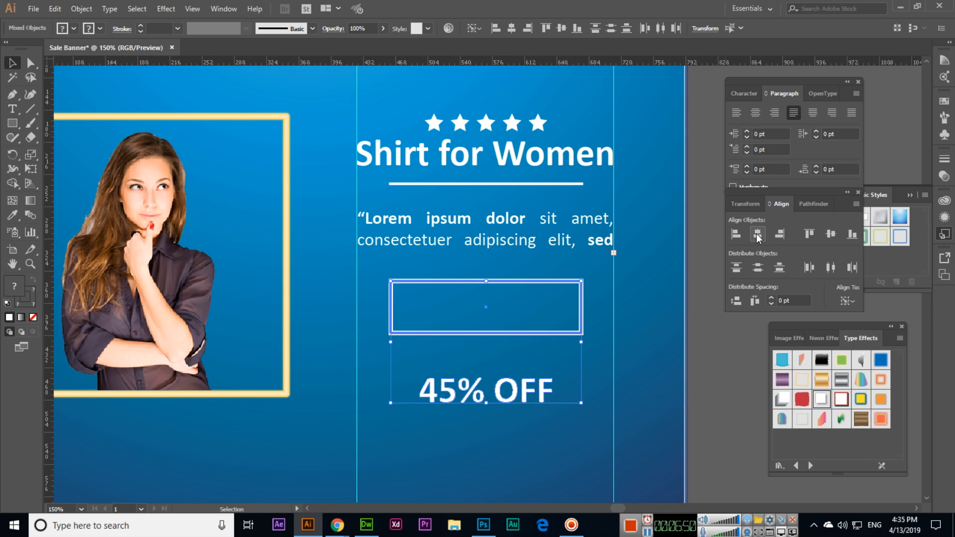
click(834, 236)
click(704, 379)
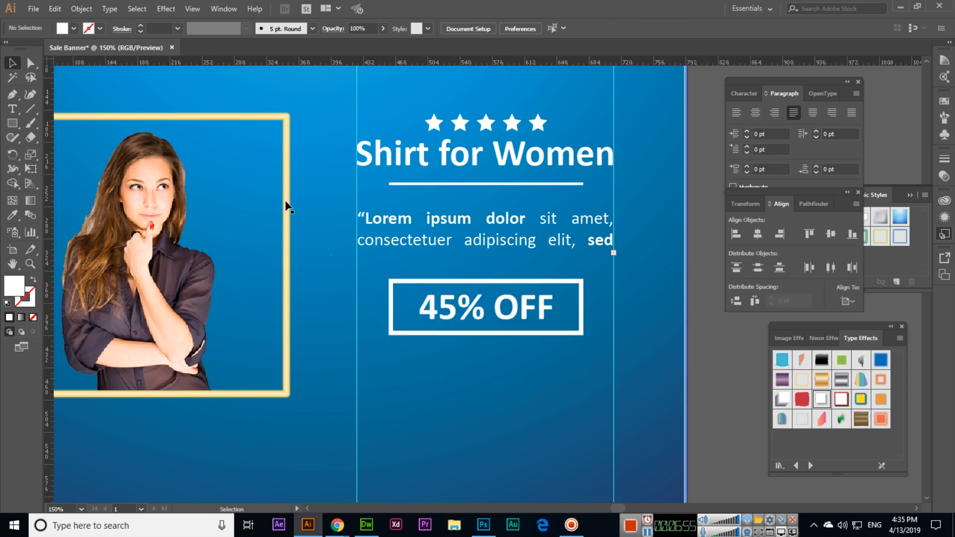
Duplicate the "Shirt for Women" heading to the upper part of the banner and change the copy's text to "My Business Title".
key(space)
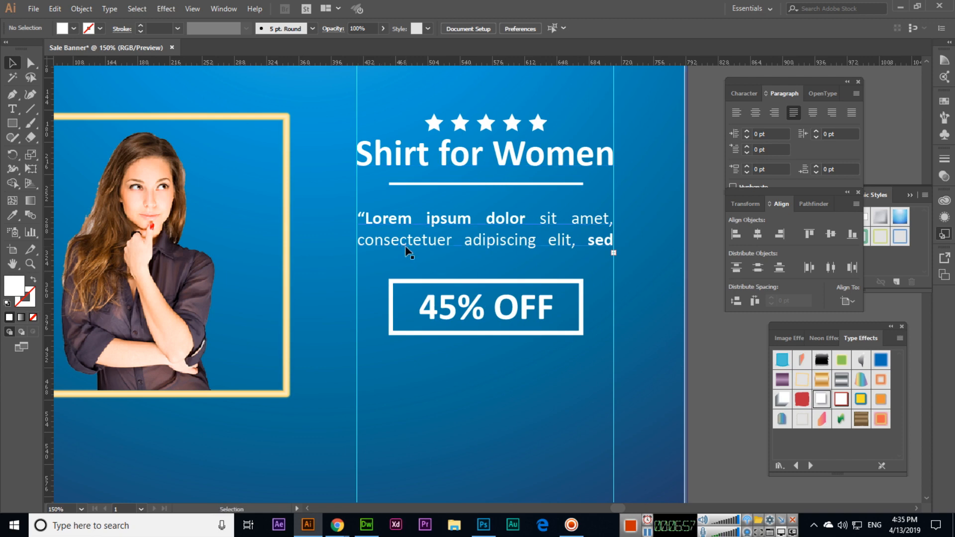
drag(464, 219, 516, 314)
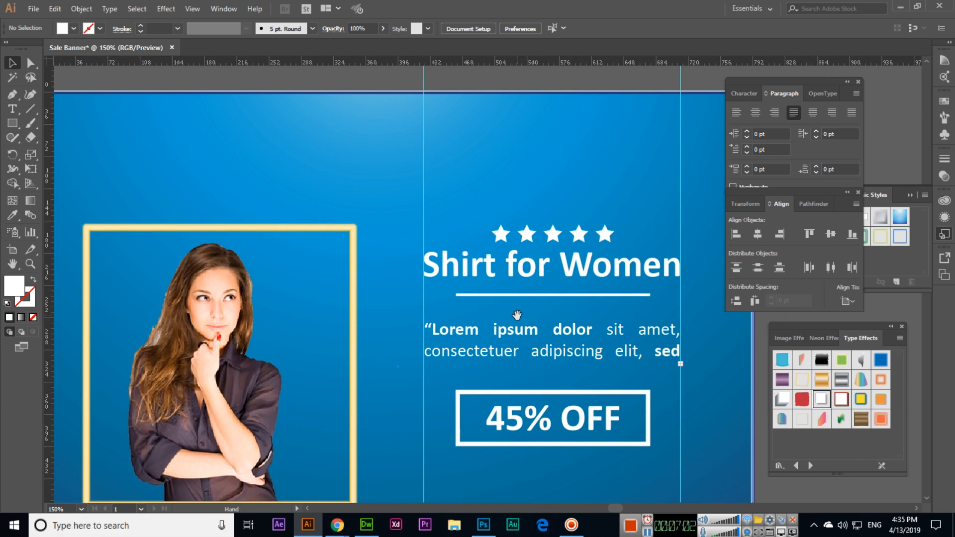
mouse_move(558, 326)
mouse_down()
mouse_move(549, 287)
mouse_move(564, 309)
mouse_up()
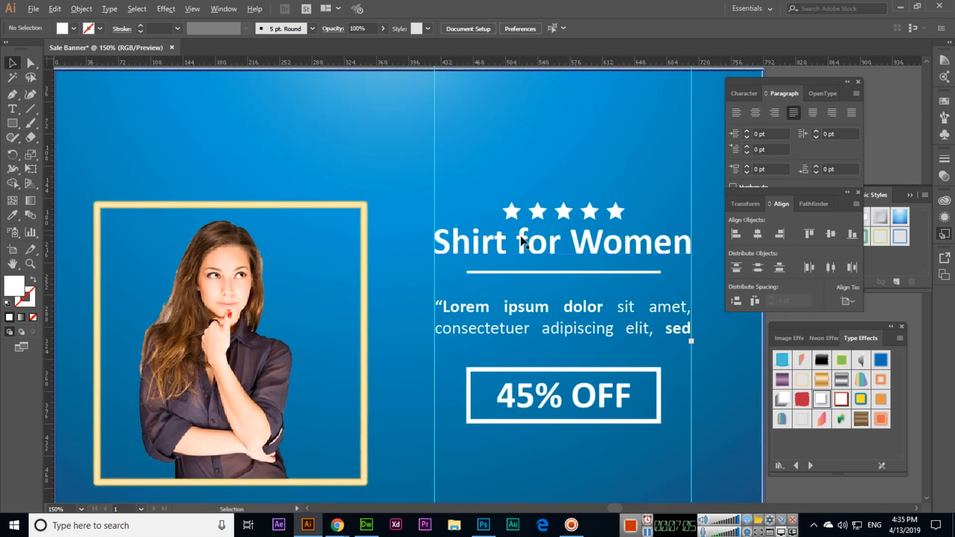
drag(524, 243, 393, 120)
triple_click(438, 141)
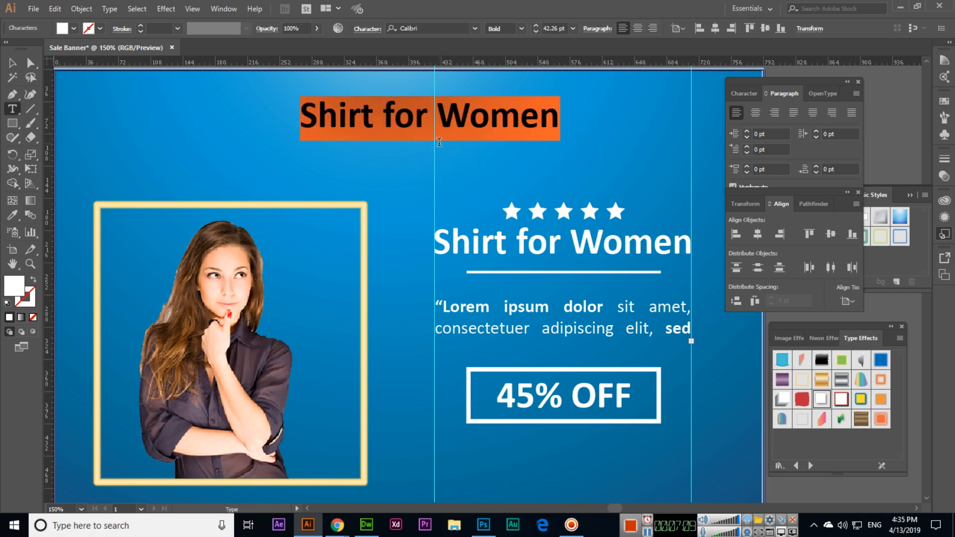
text(My)
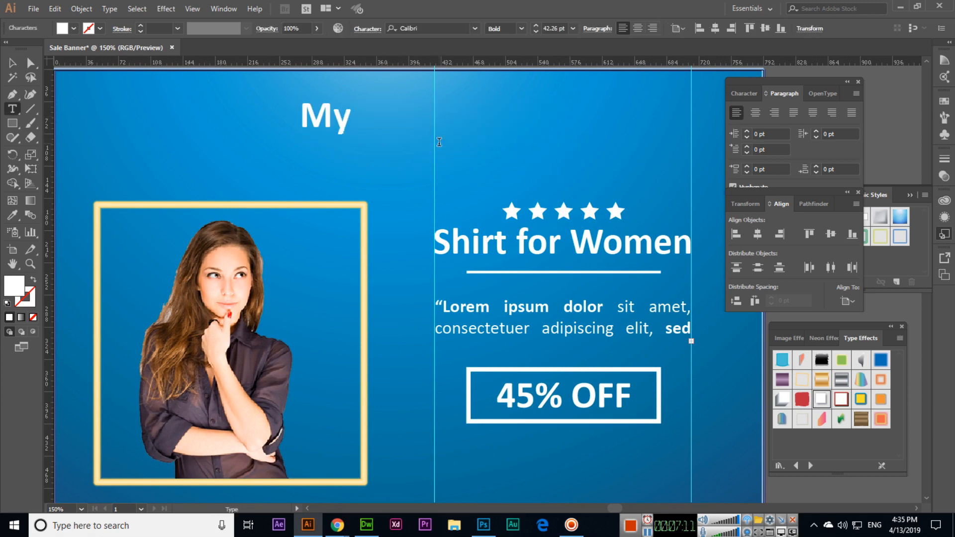
text( Business Title)
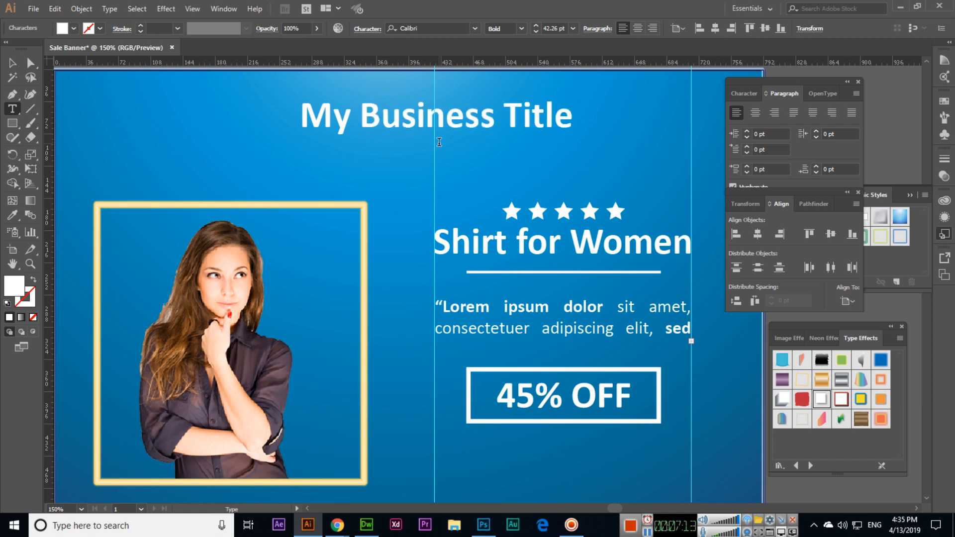
key(Escape)
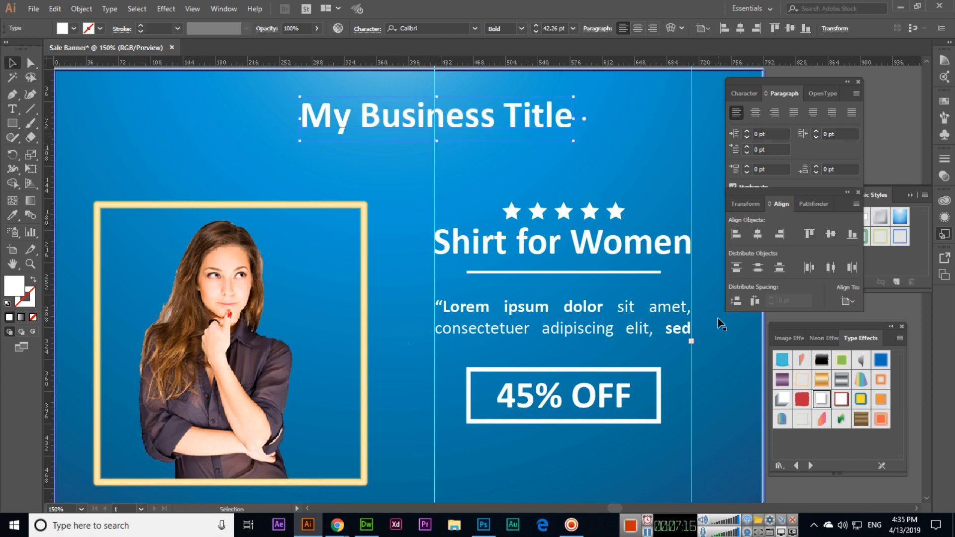
Try the red-outlined Shirofuchi 1, the gold and other Type Effects styles on the "My Business Title" text.
click(840, 401)
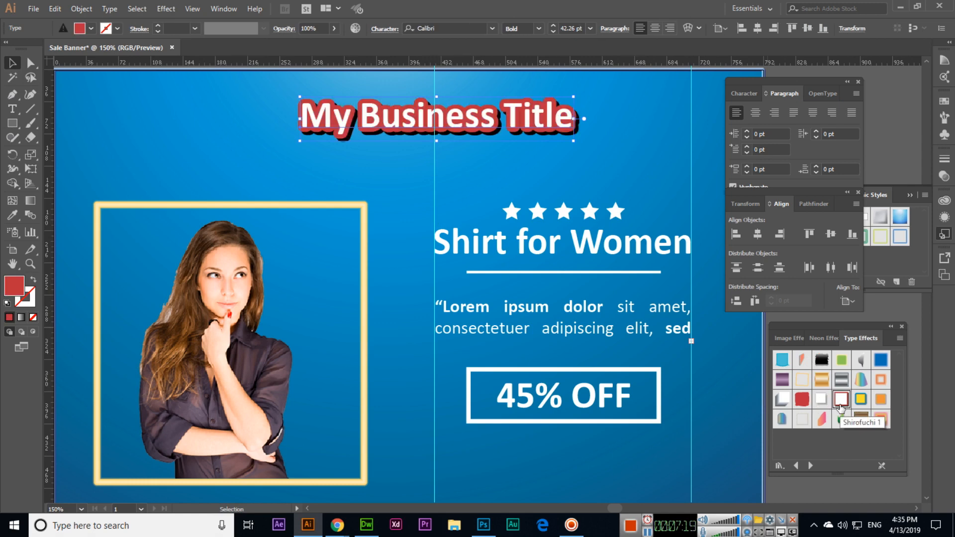
click(821, 379)
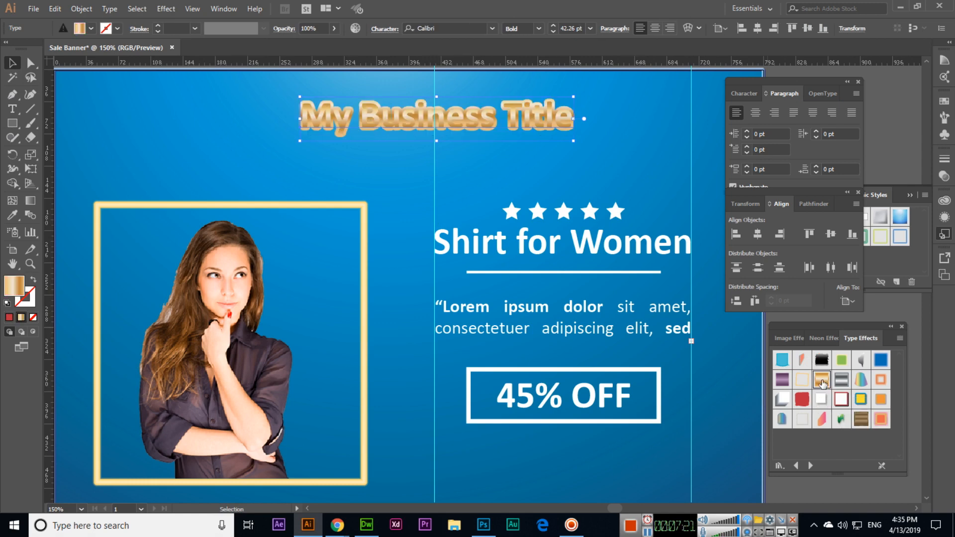
click(846, 413)
click(825, 421)
key(ctrl+z)
Apply the green wavy Type Effects style to the "My Business Title" text and move the text slightly down.
click(838, 422)
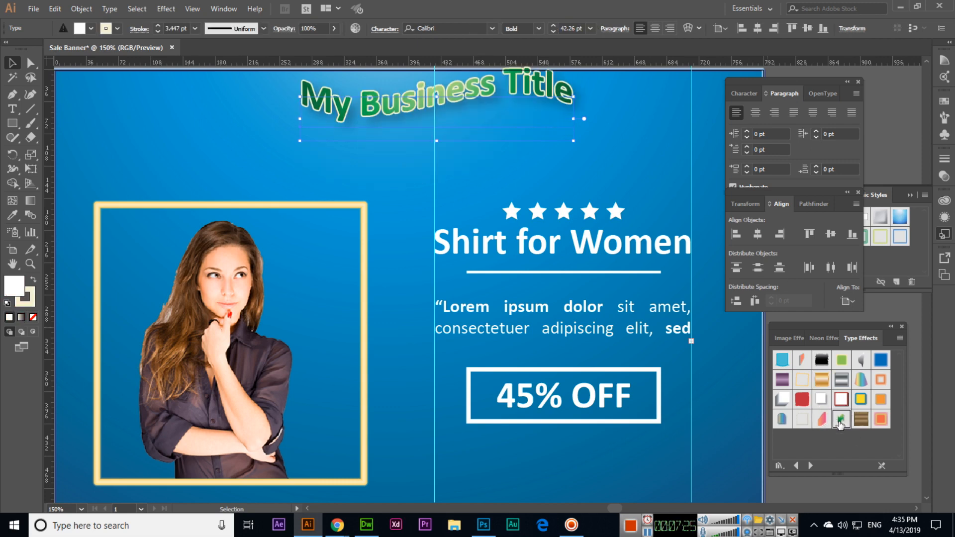
drag(431, 113, 431, 132)
click(675, 144)
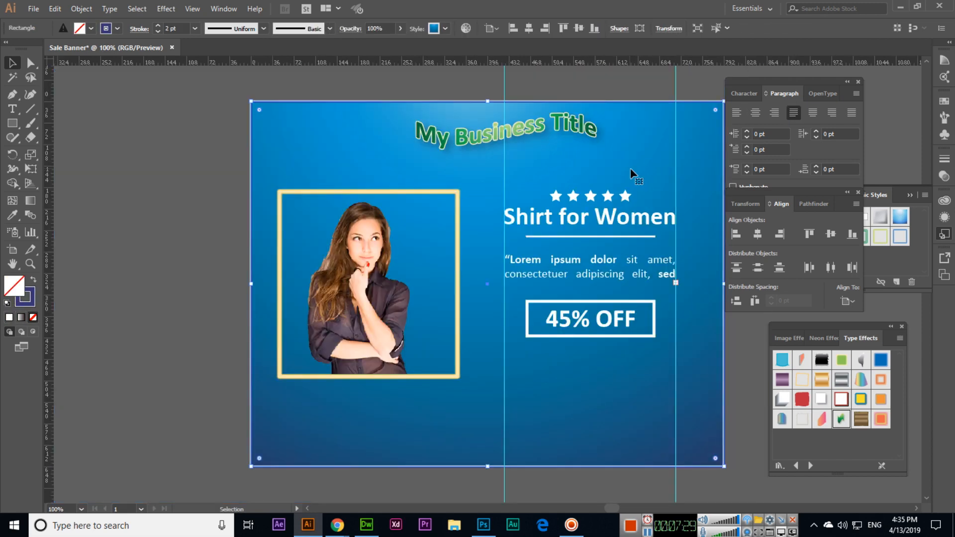
Enlarge the "My Business Title" text to about 61 pt and place it between the banner's upper edge and the photo frame.
key(ctrl+minus)
drag(551, 168, 578, 191)
click(432, 149)
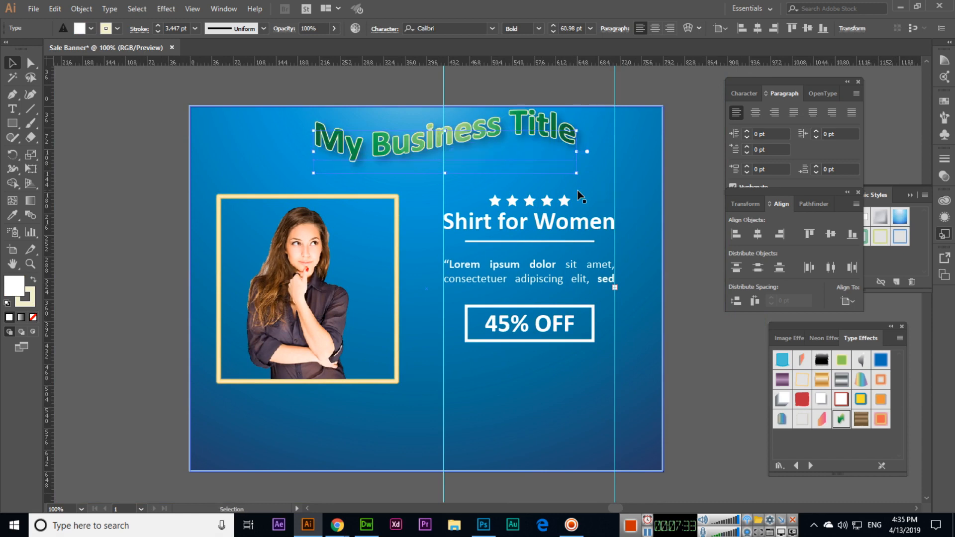
drag(497, 142, 483, 182)
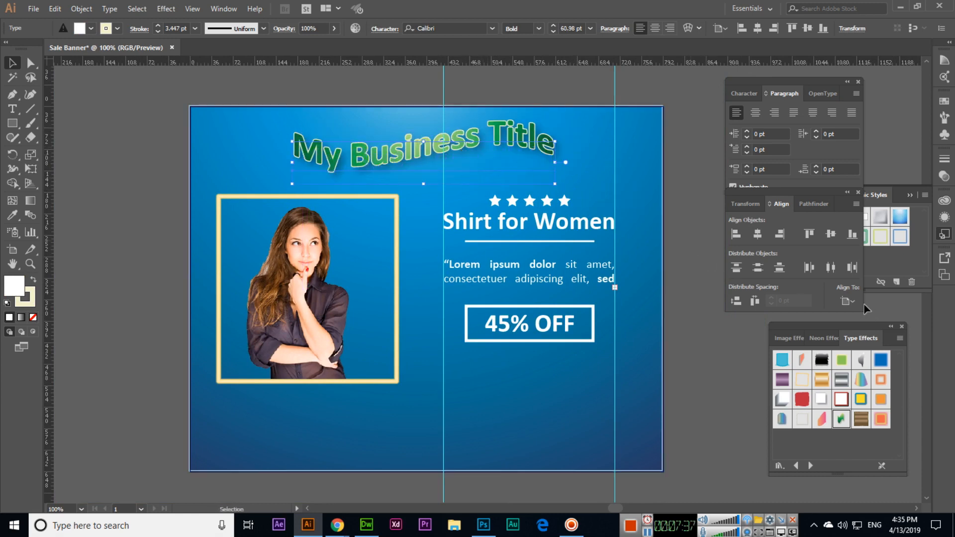
Align the "My Business Title" text to the horizontal center of the banner.
click(755, 239)
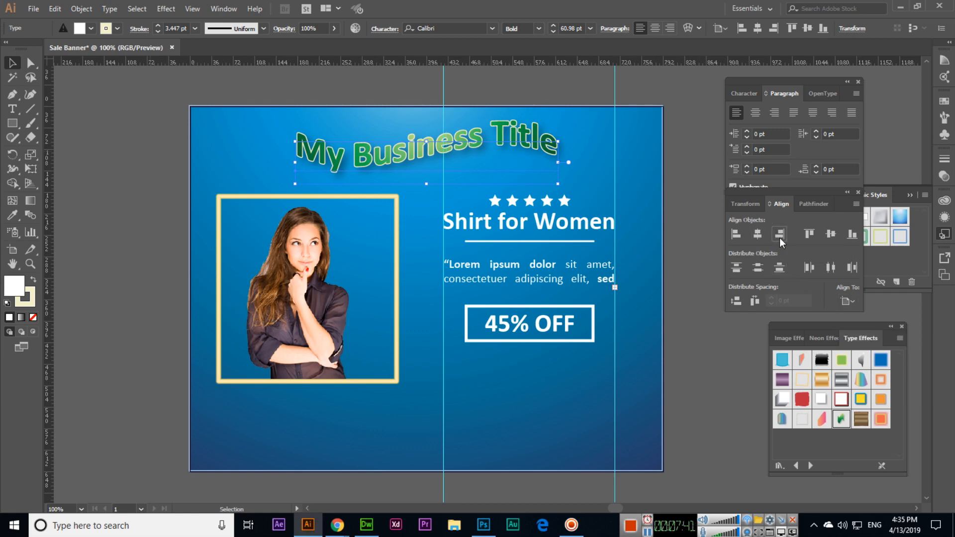
click(779, 238)
click(736, 237)
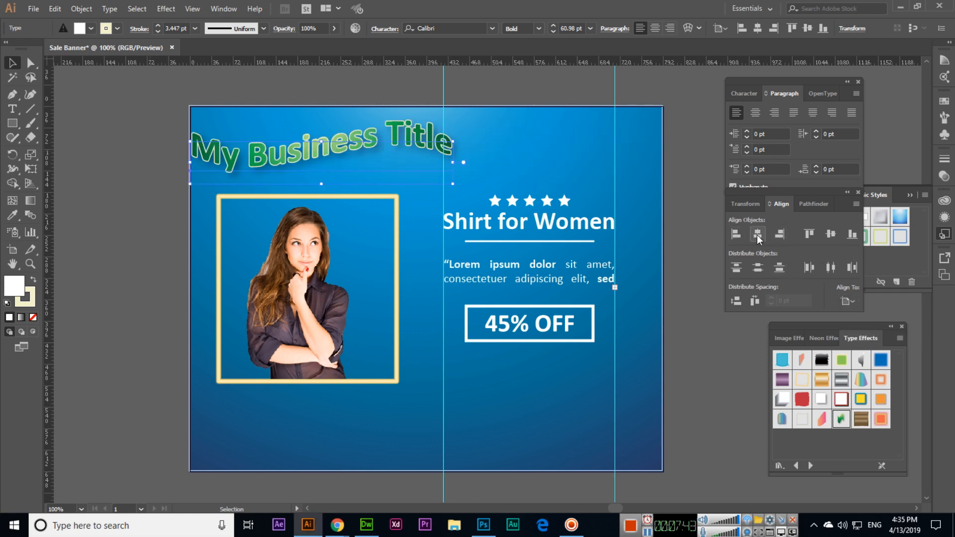
click(757, 235)
click(676, 180)
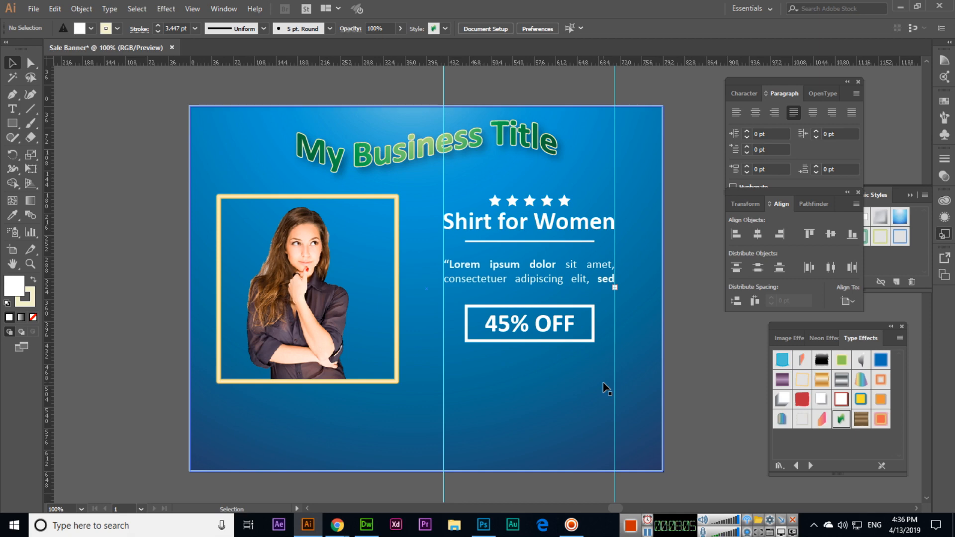
Add a line of text with the website address in the lower part of the banner and fill it white.
click(13, 108)
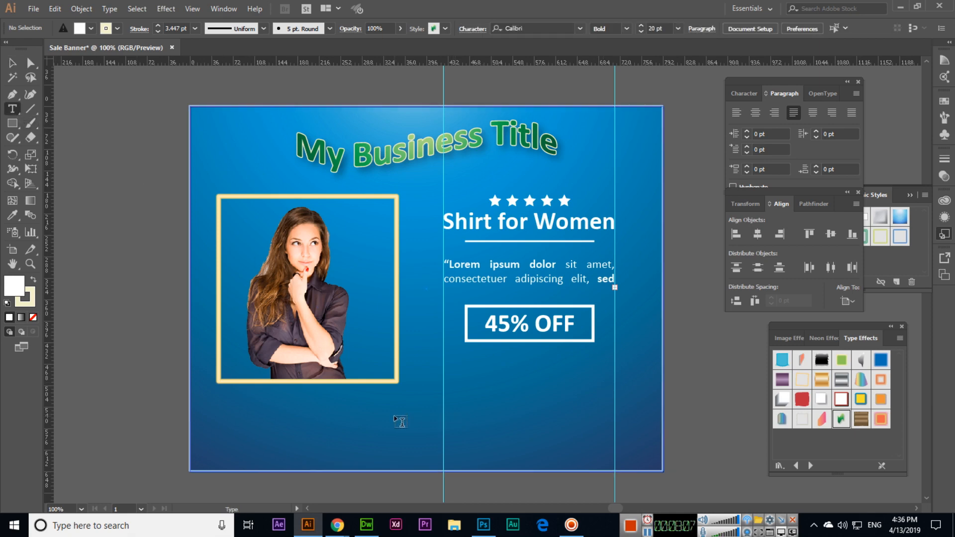
click(400, 422)
text(https://www.umairbutt.com)
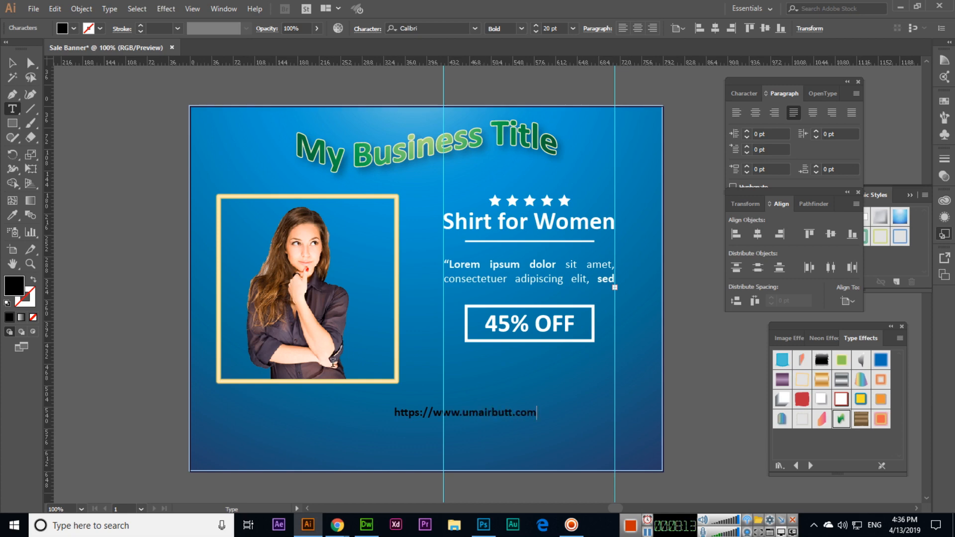
click(12, 63)
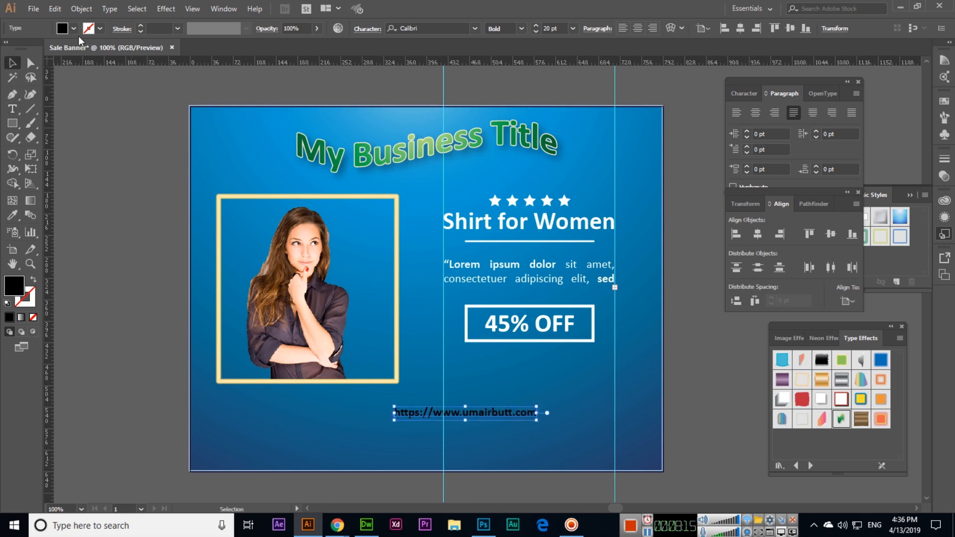
click(74, 28)
click(28, 50)
click(493, 11)
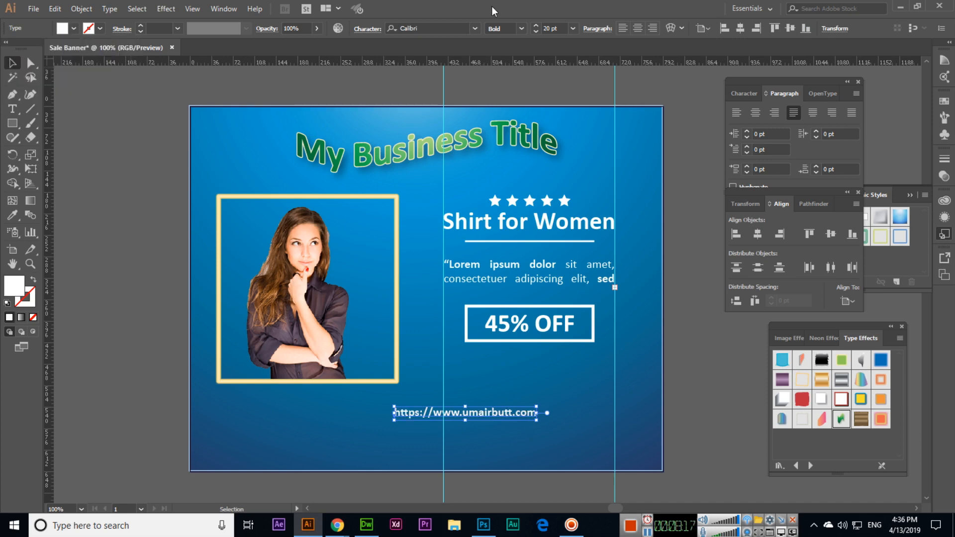
Move the website address just below the "45% OFF" box and center the two horizontally.
drag(493, 419, 559, 374)
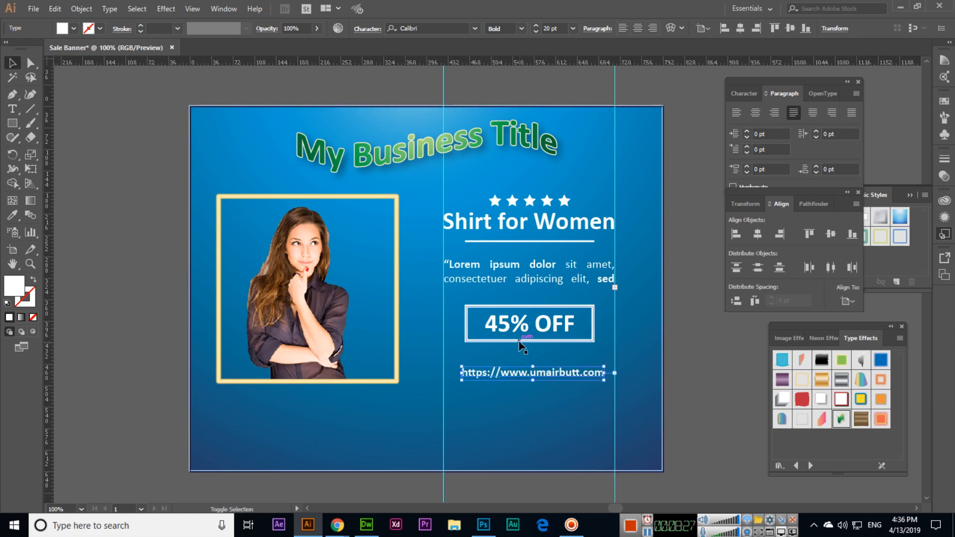
shift+click(528, 342)
click(757, 236)
click(697, 356)
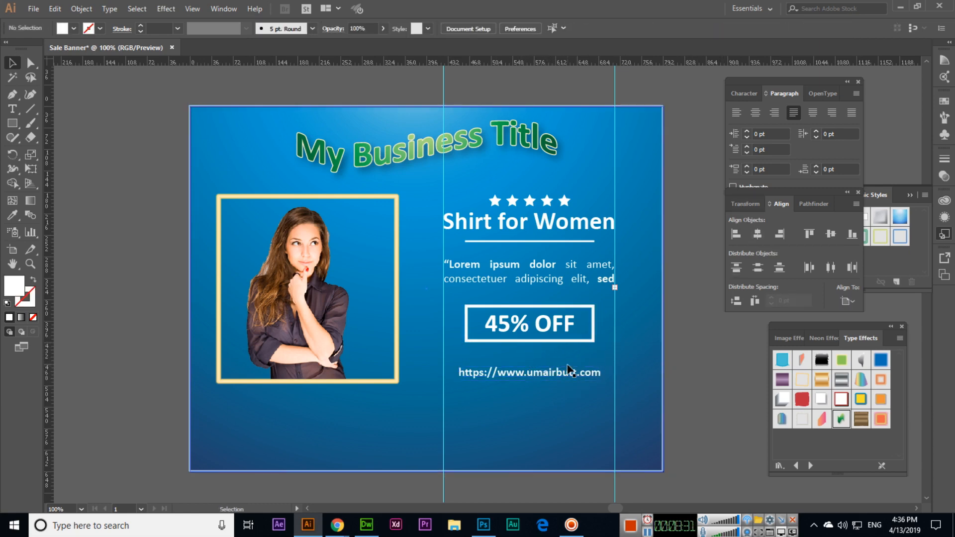
Deselect the website address and hide the guides.
click(527, 375)
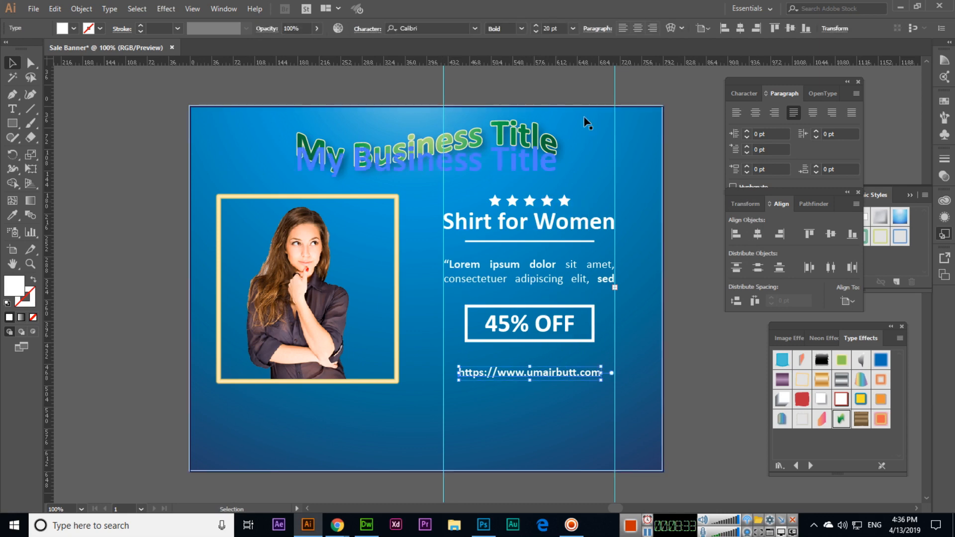
click(713, 385)
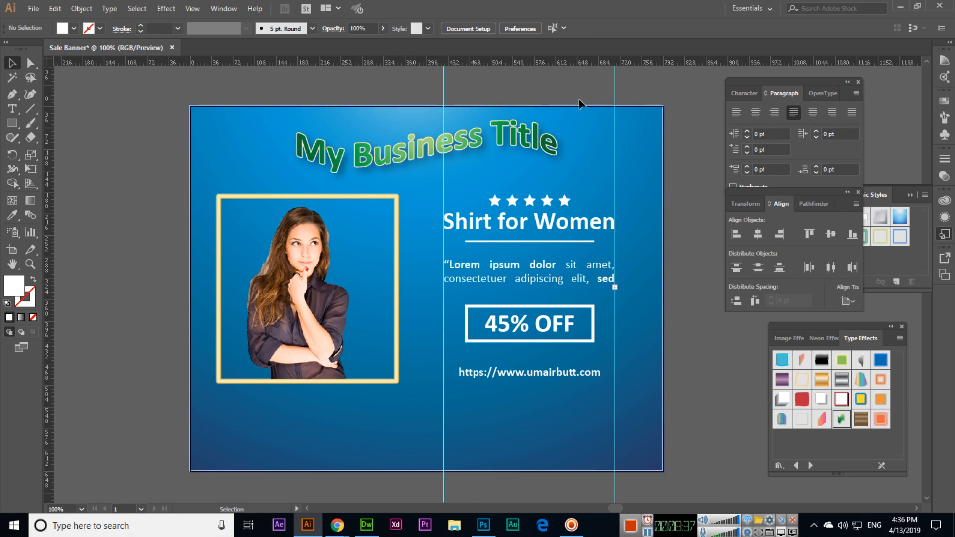
drag(423, 214, 392, 211)
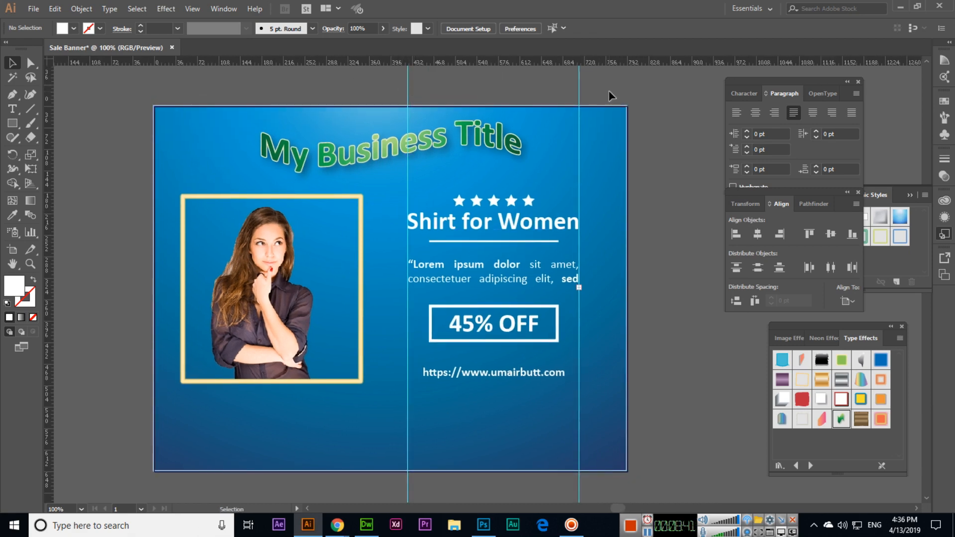
key(ctrl+;)
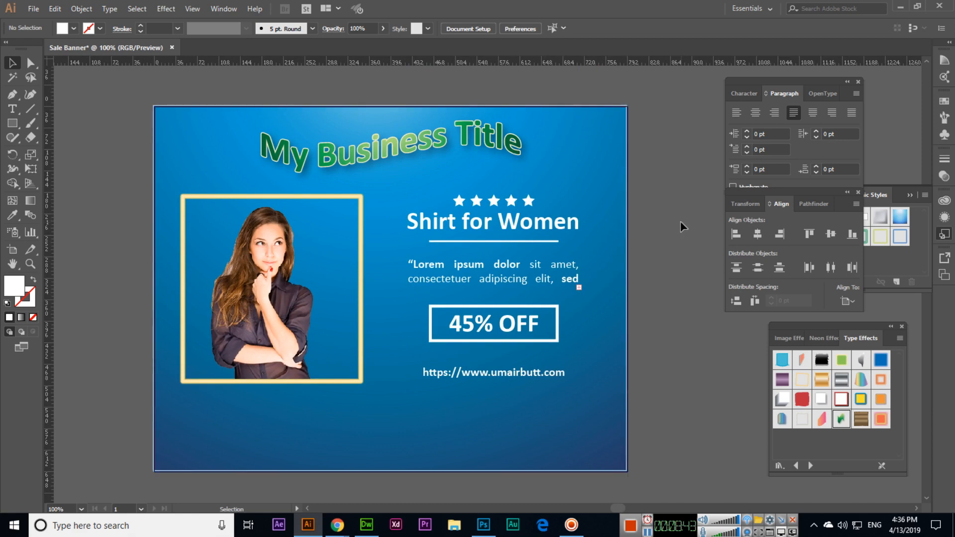
click(33, 9)
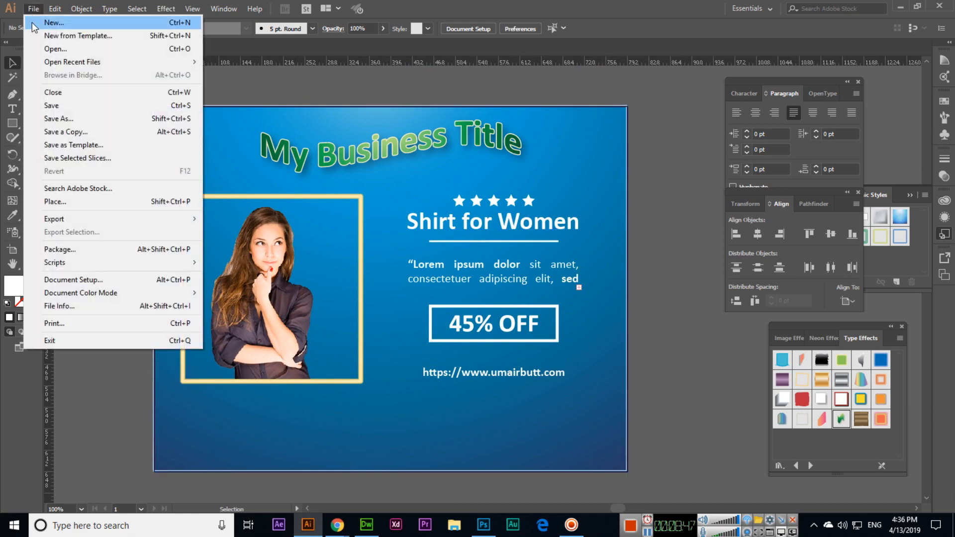
mouse_move(129, 223)
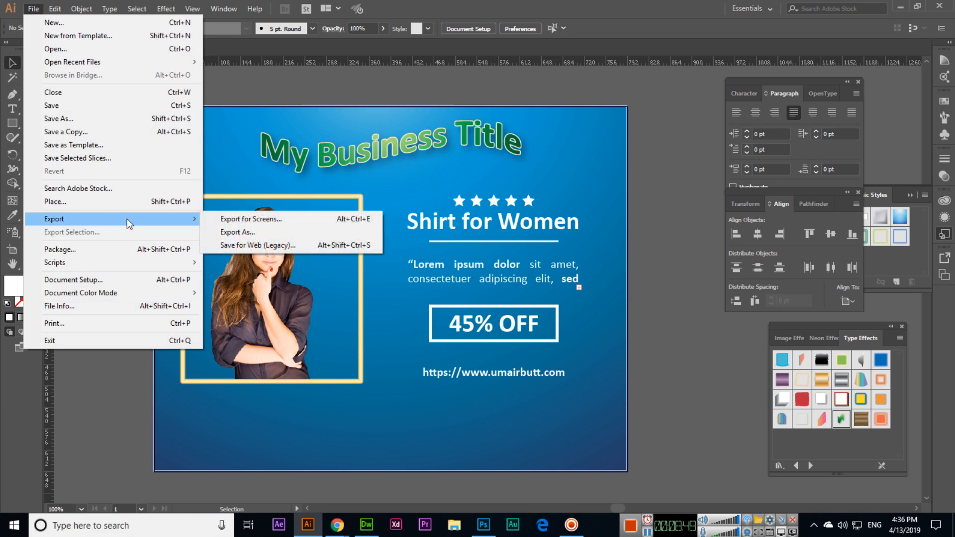
click(695, 366)
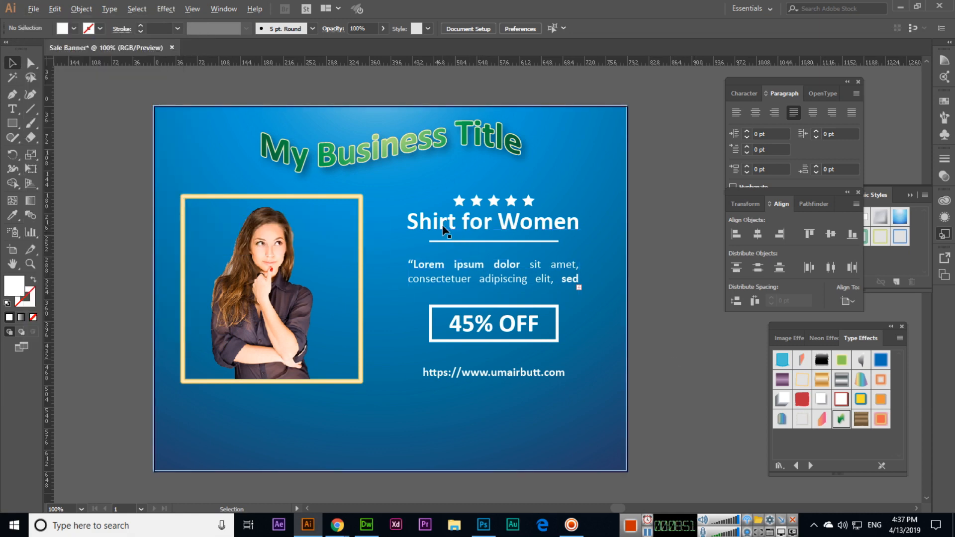
Duplicate the "Shirt for Women" heading to the lower middle of the banner and change the copy's text to "Buy Now".
alt+drag(417, 235, 325, 444)
key(t)
key(Return)
text(Buy Now)
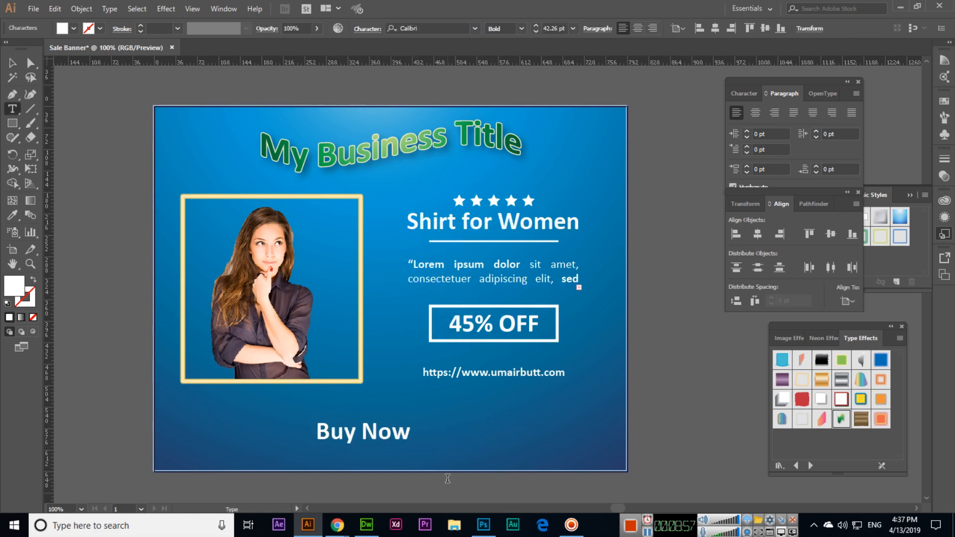
key(Escape)
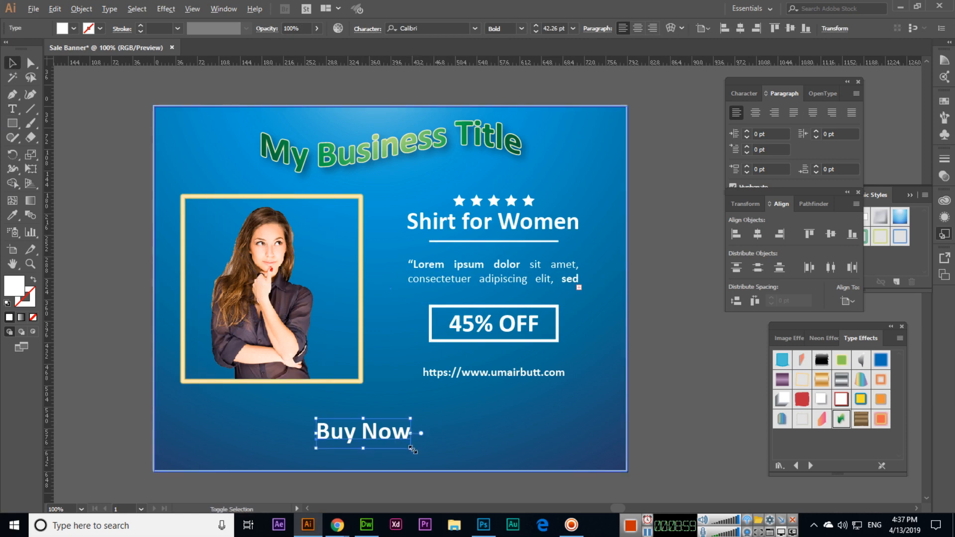
Enlarge the "Buy Now" text proportionally to about 96 pt and center it horizontally on the banner.
alt+shift+drag(411, 448, 470, 467)
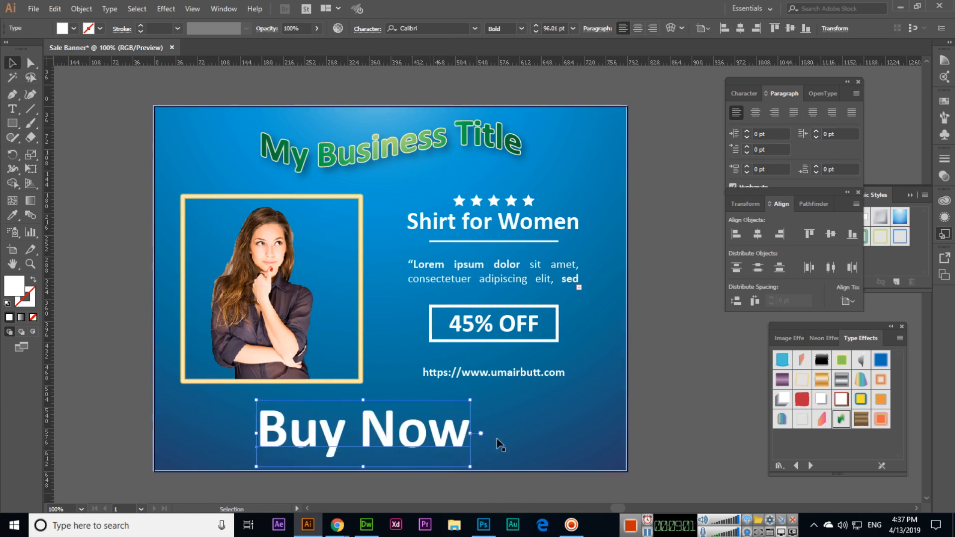
click(756, 234)
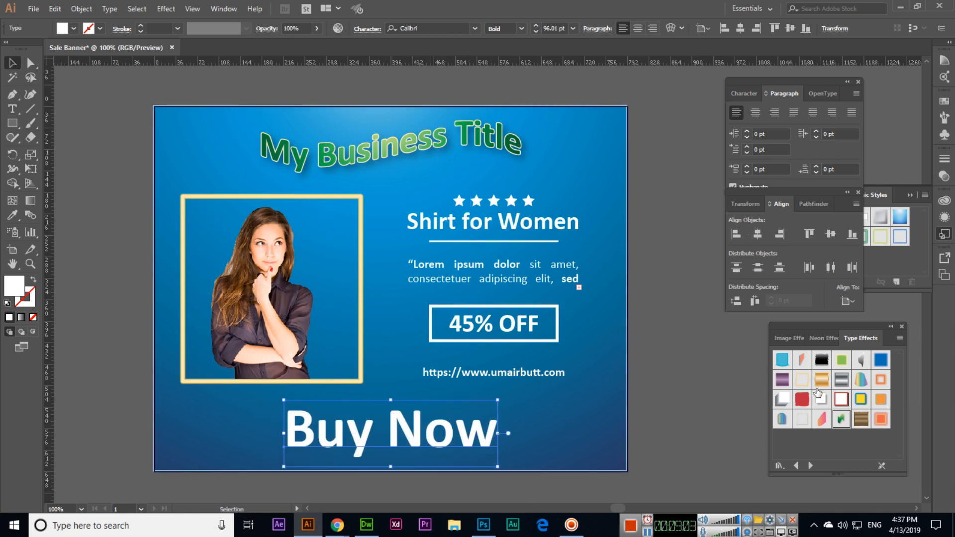
Apply the Shirofuchi 1 type effect style to the "Buy Now" text and deselect it.
click(836, 402)
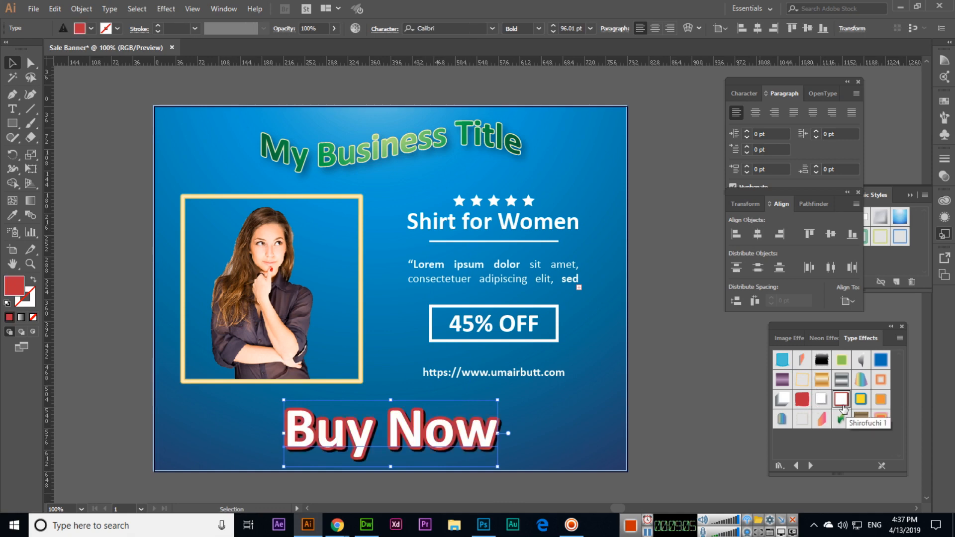
click(709, 415)
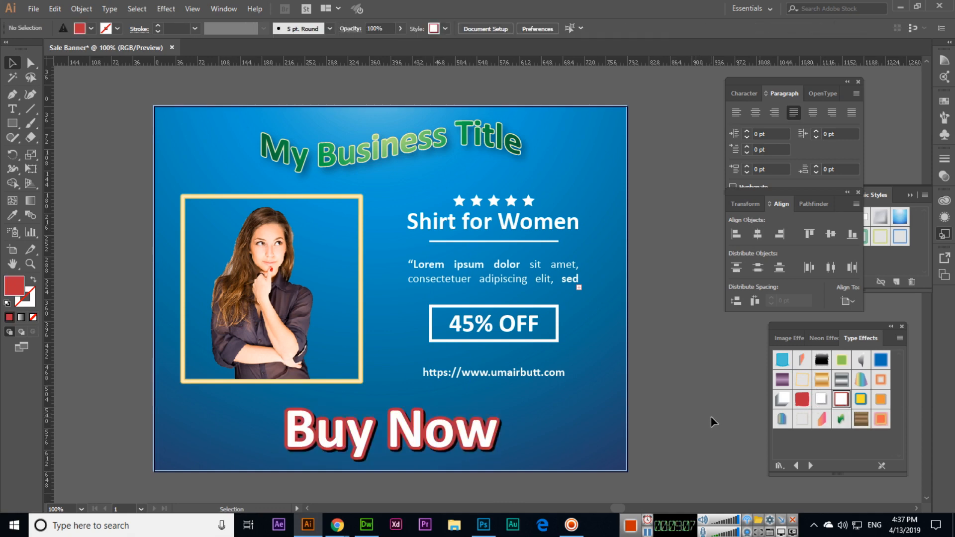
click(34, 9)
mouse_move(99, 218)
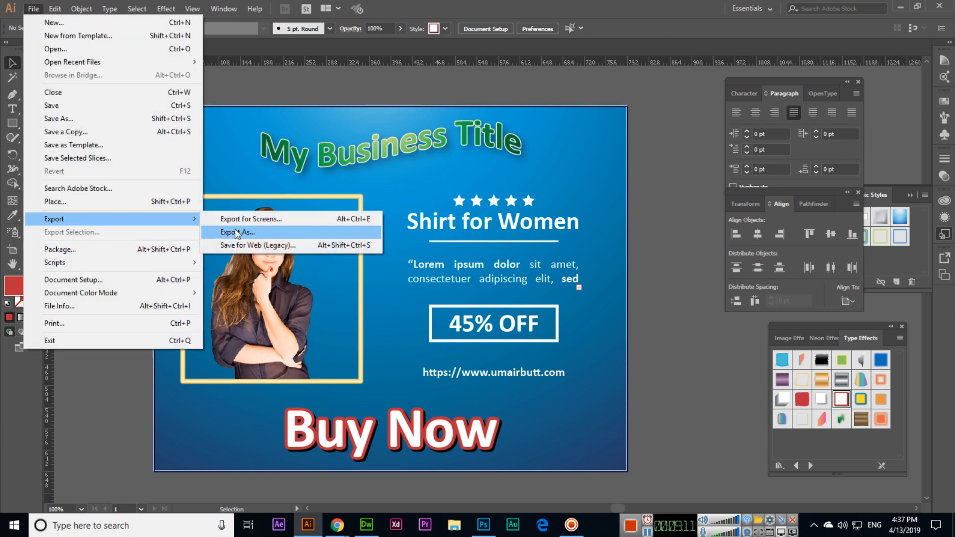
click(234, 232)
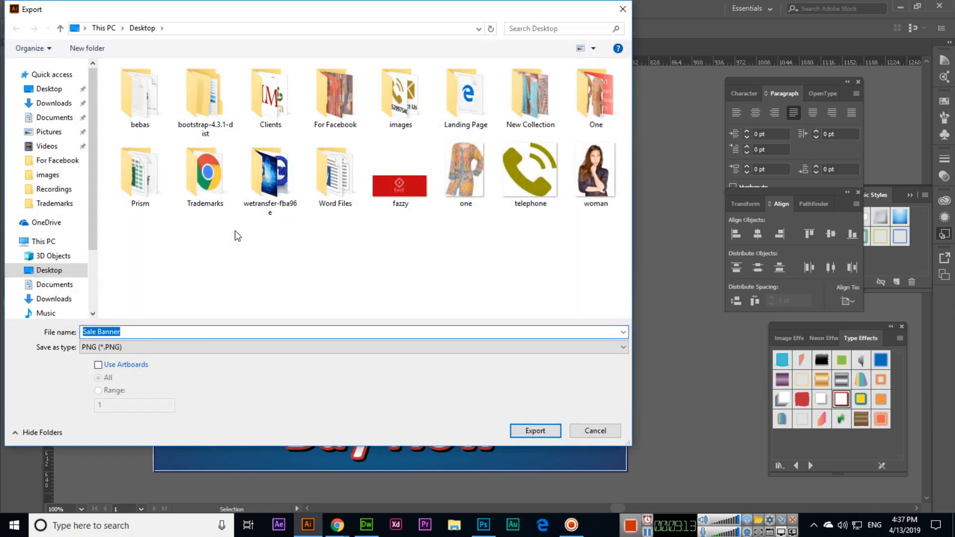
click(535, 431)
Save the banner for web as a progressive JPEG at Maximum quality, named Sale-Banner, in the Desktop folder.
click(34, 9)
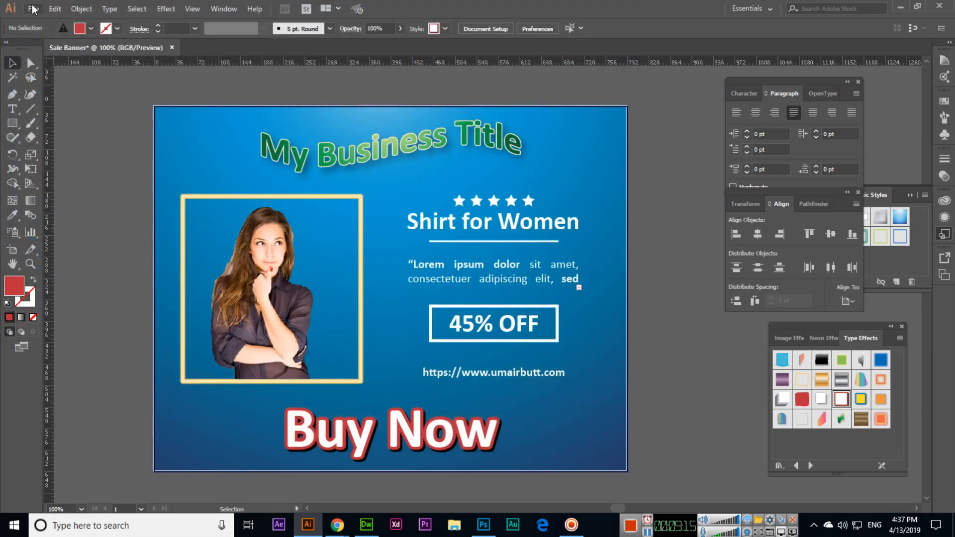
mouse_move(107, 216)
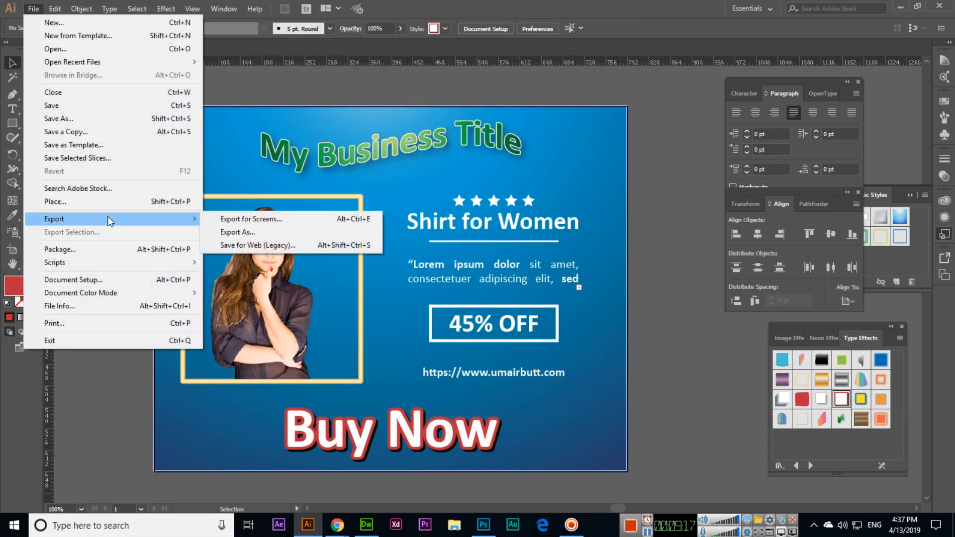
click(228, 244)
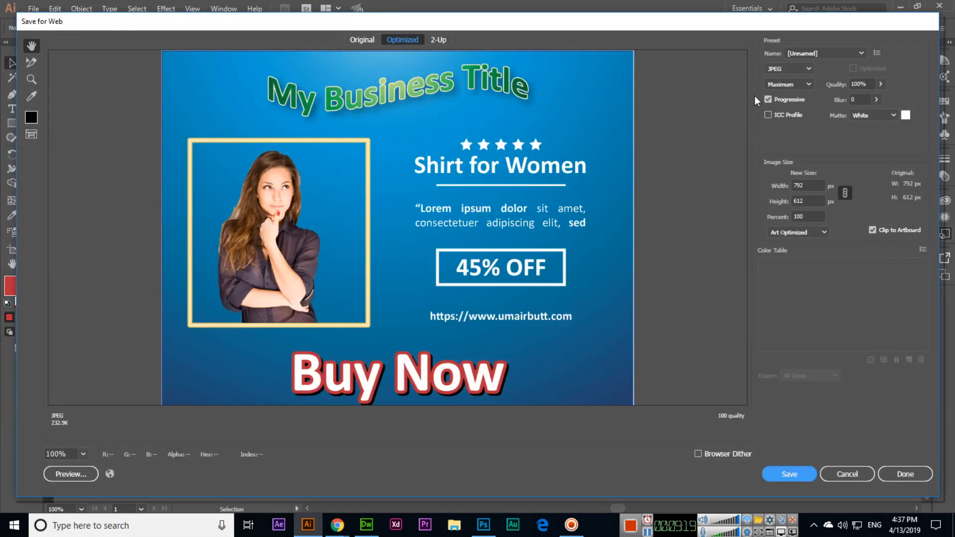
click(795, 82)
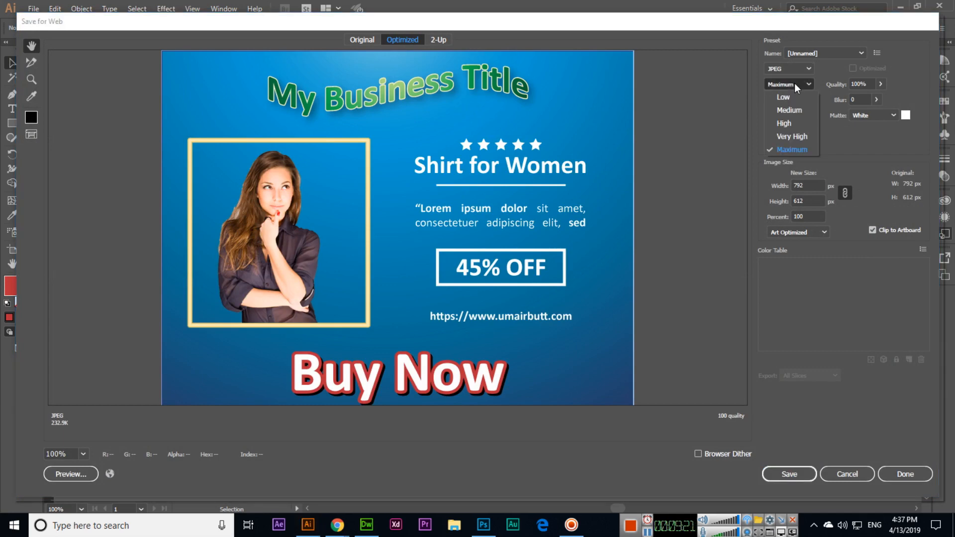
click(794, 82)
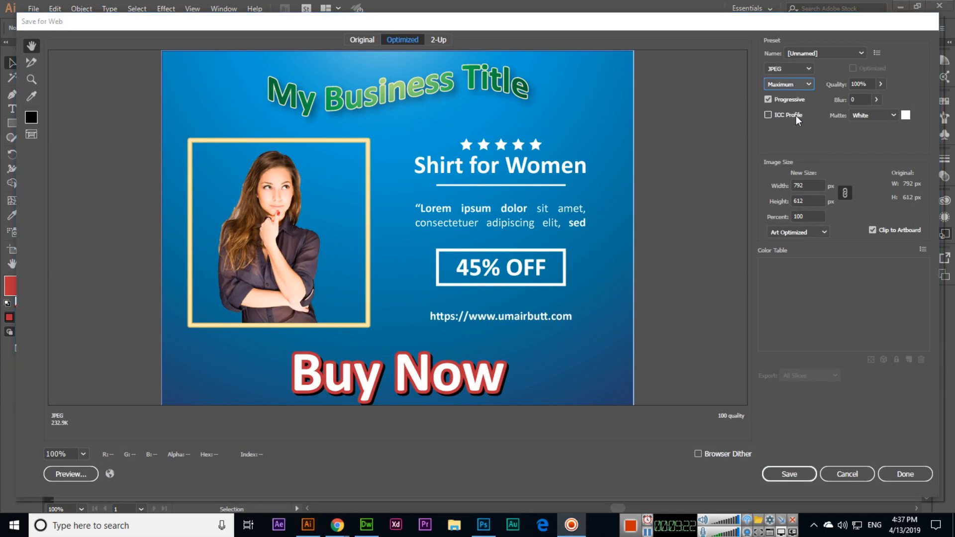
click(783, 474)
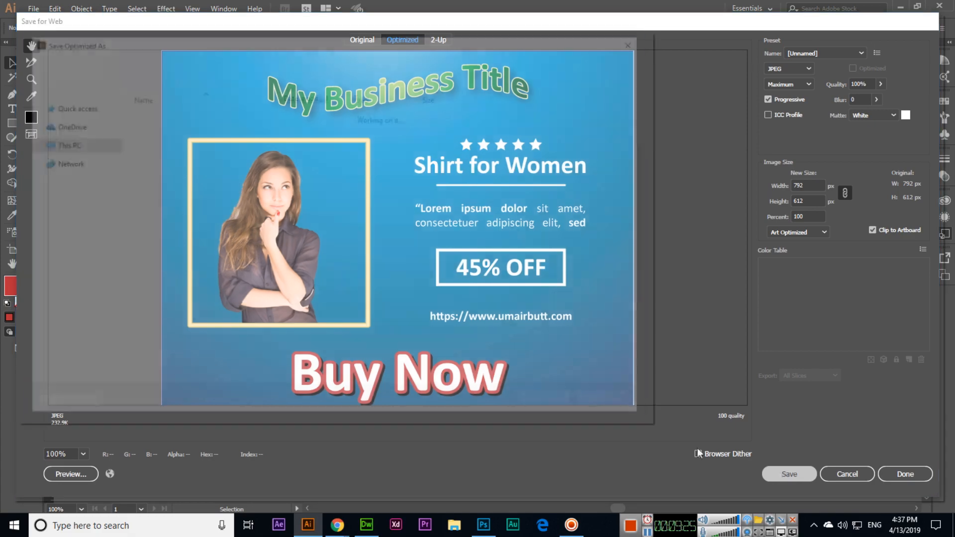
click(75, 124)
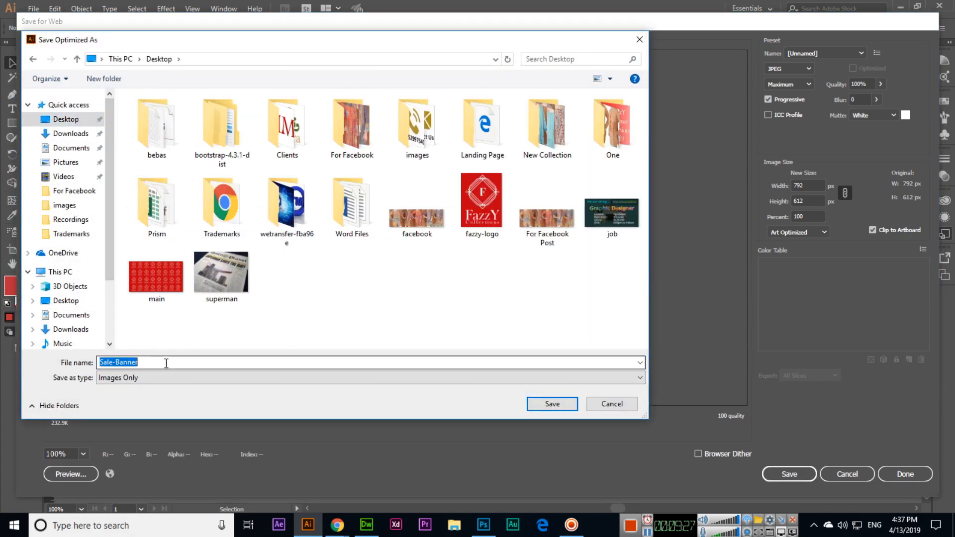
click(553, 405)
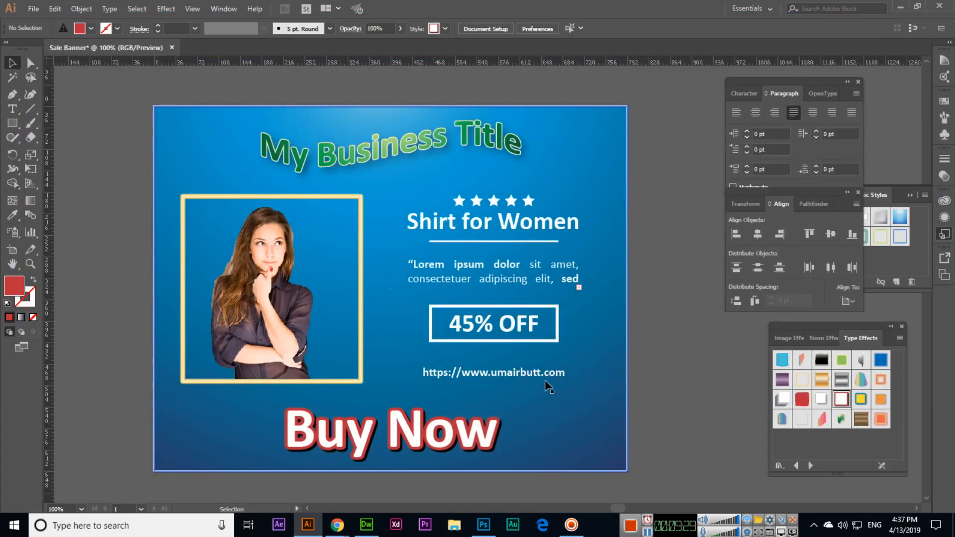
Switch to the Windows desktop and open the exported Sale-Banner image in the photo viewer.
key(super+d)
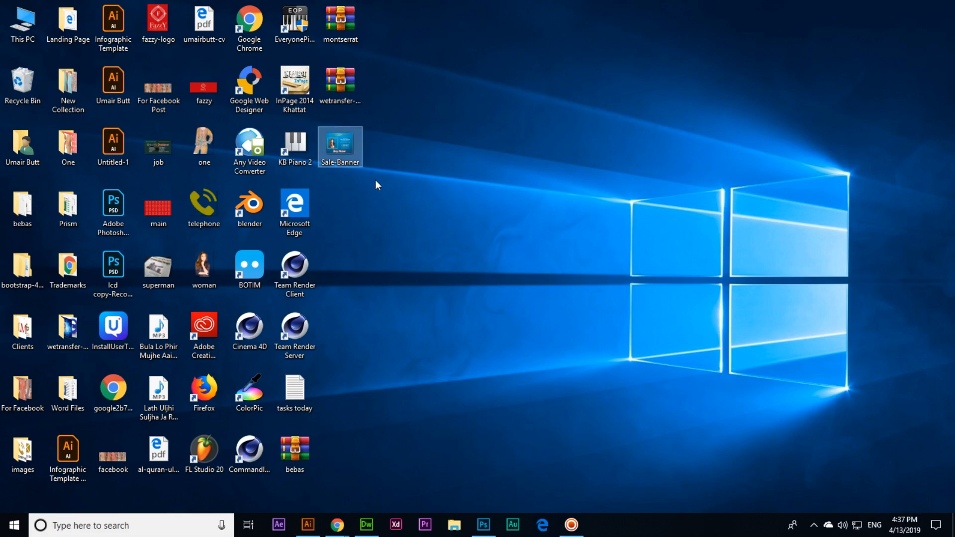
click(467, 357)
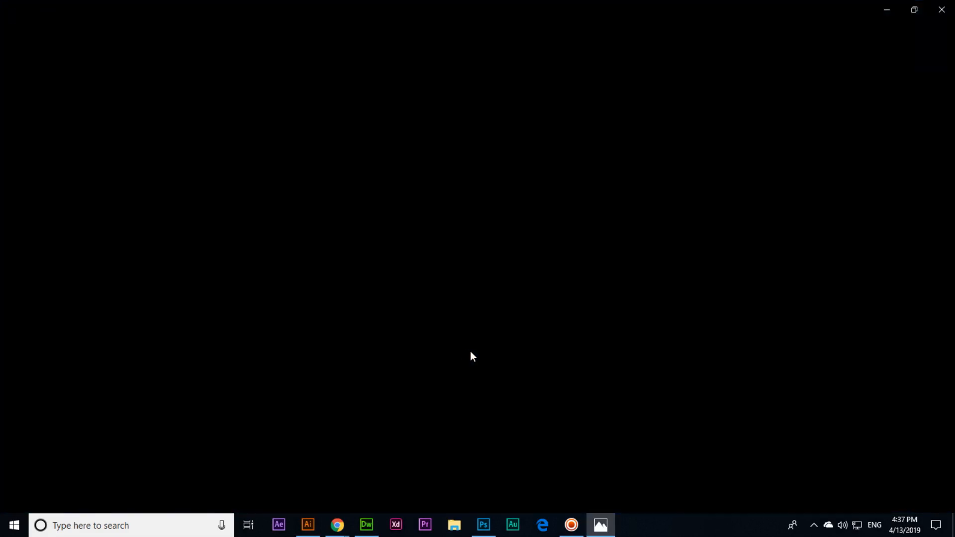